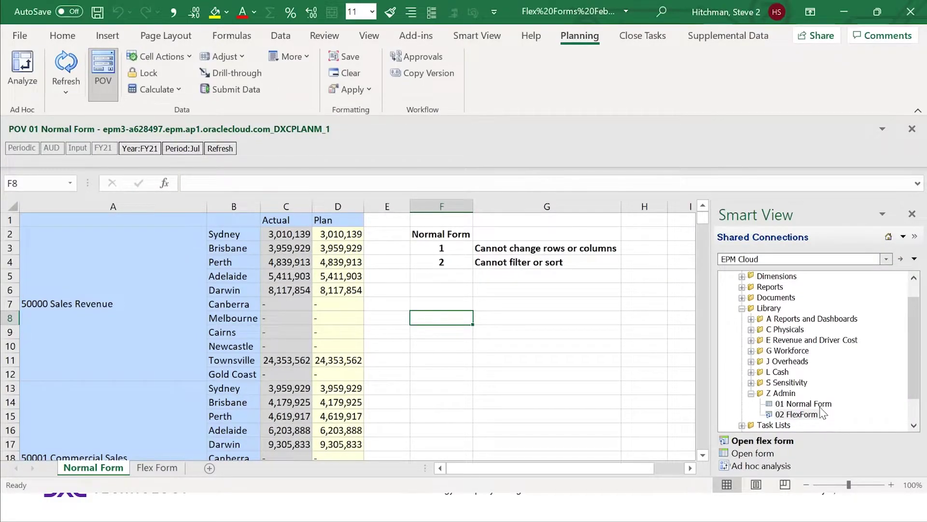
left_click(805, 406)
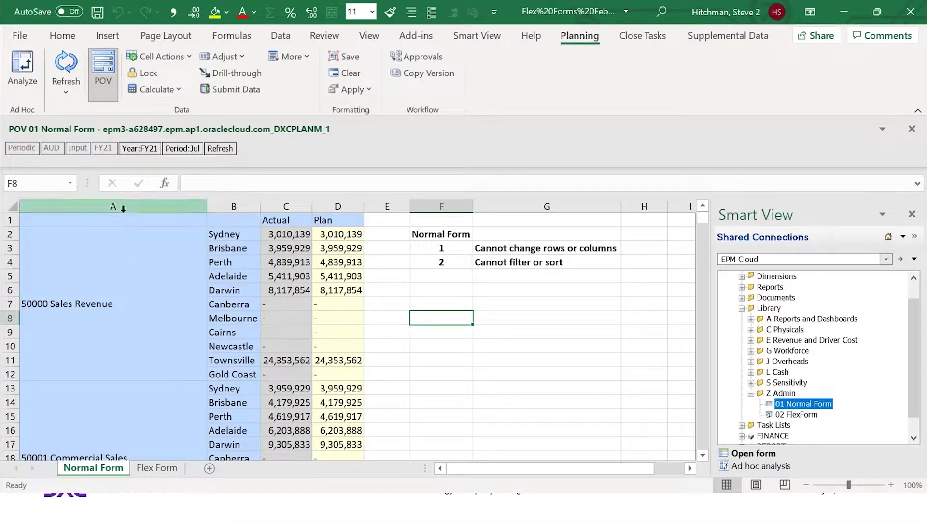
left_click(119, 291)
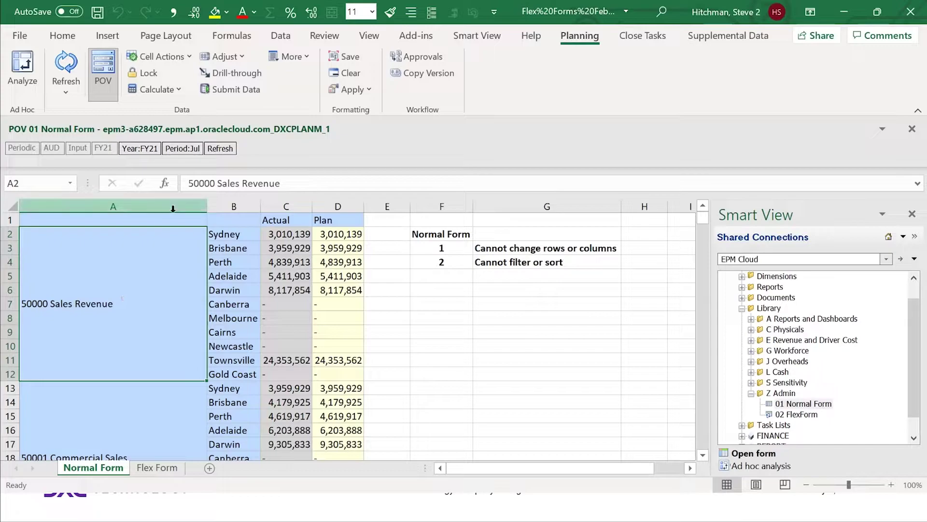
left_click_drag(173, 208, 223, 208)
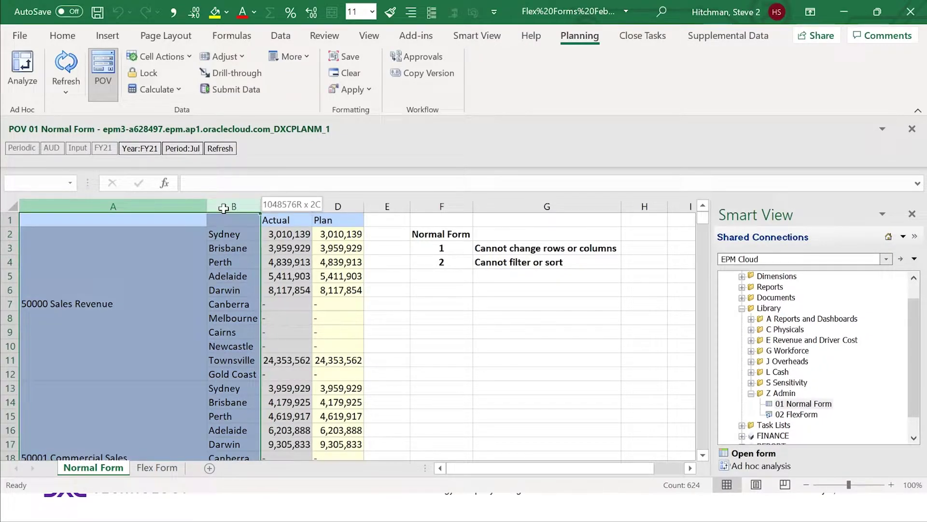
left_click(134, 302)
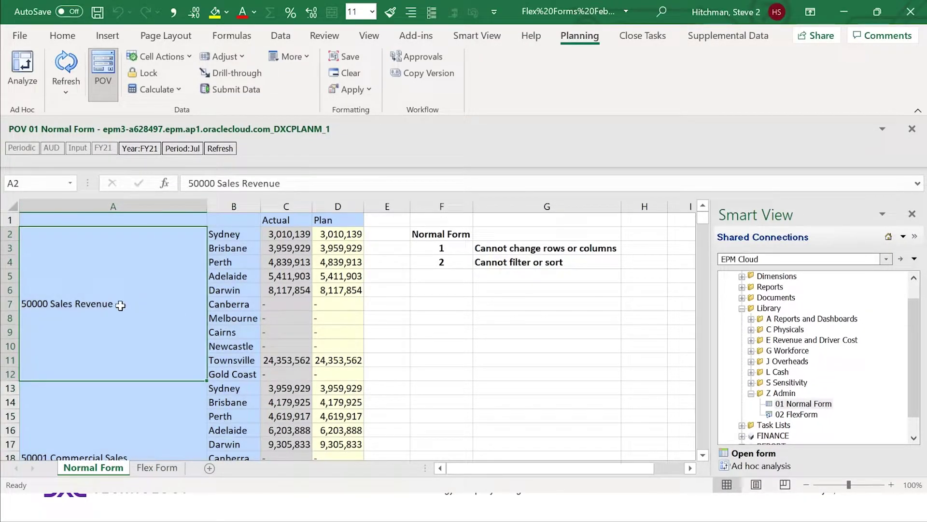
left_click(218, 304)
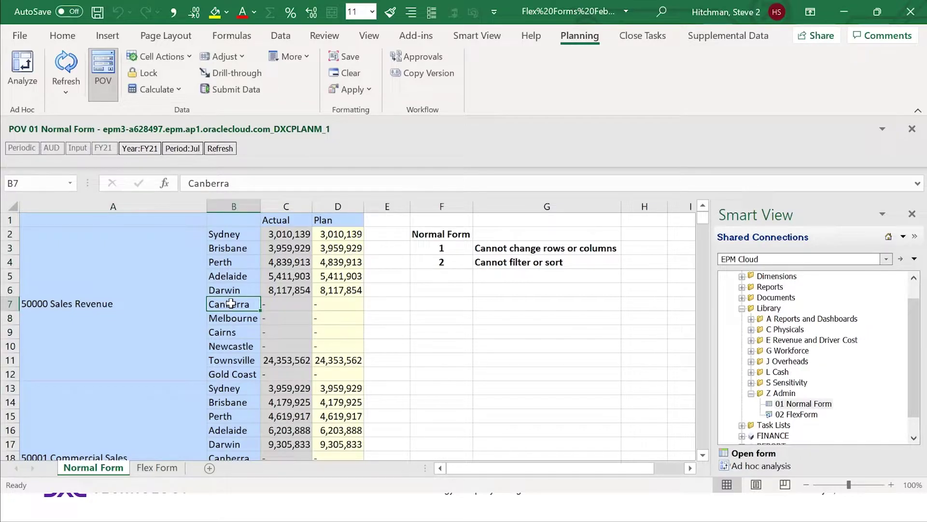
key("Down")
key("Down")
key("Down")
key("Down")
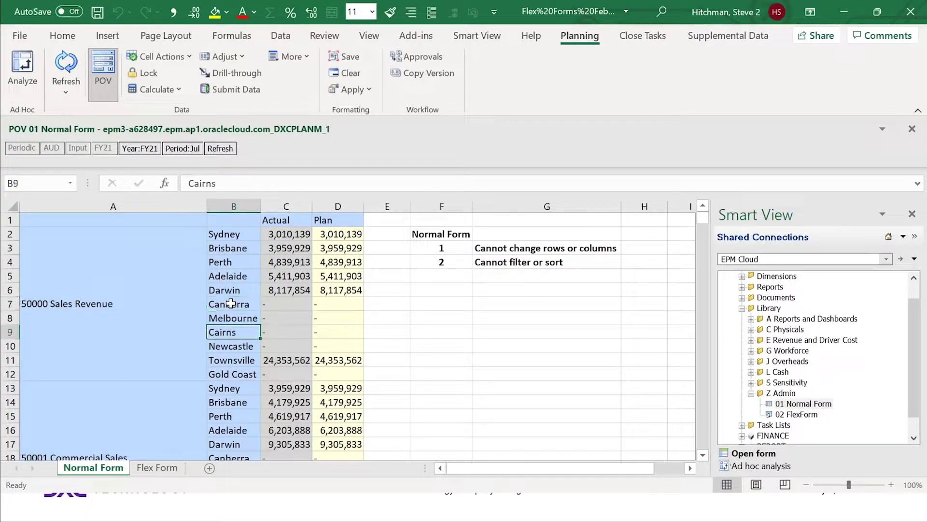
key("Page_Down")
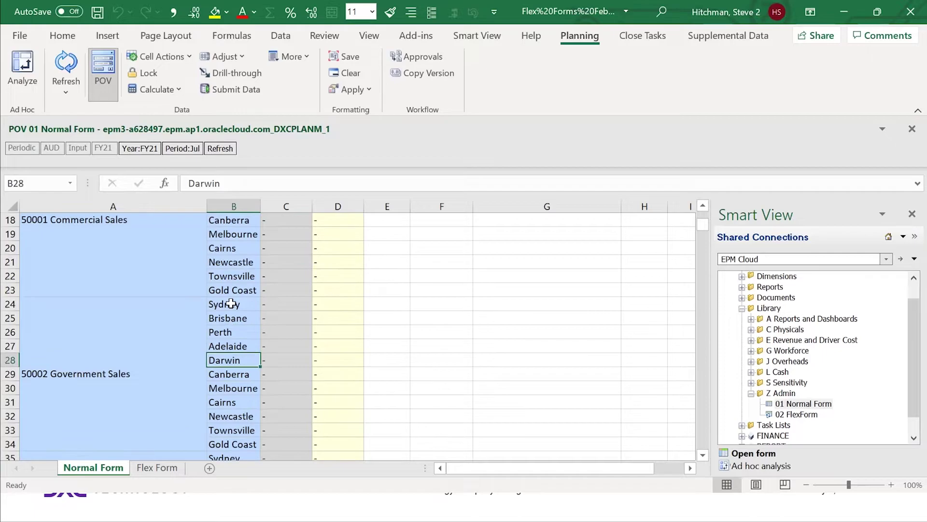
key("Page_Down")
key("Page_Down")
key("Page_Down")
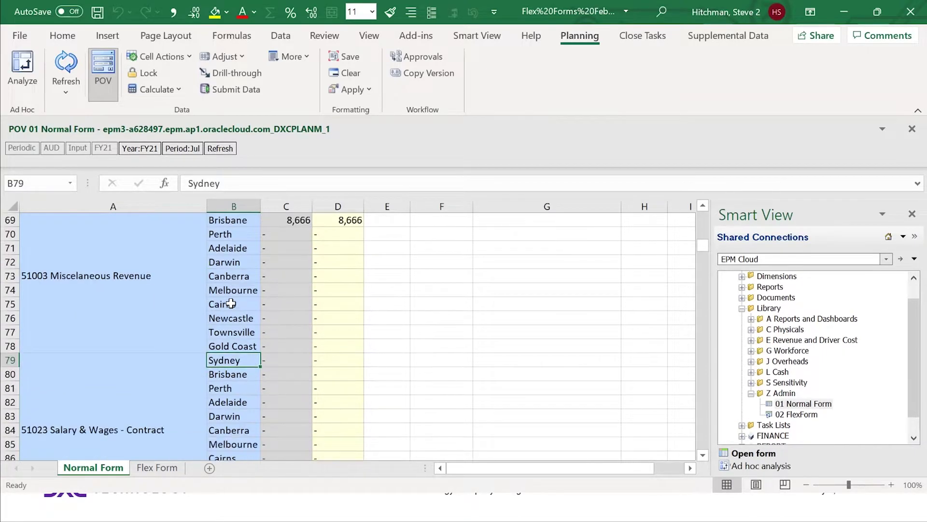
key("Page_Down")
key("Page_Down")
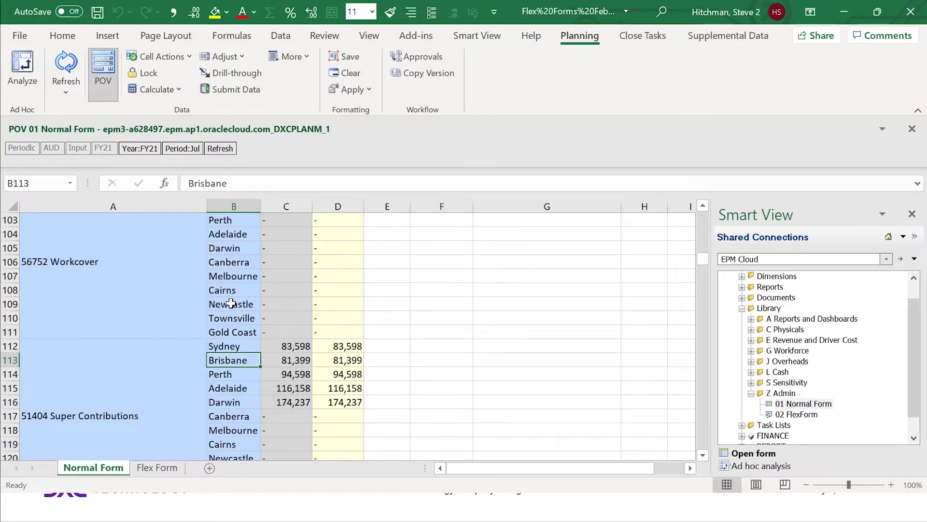
key("Page_Down")
key("Page_Down")
key("Page_Down")
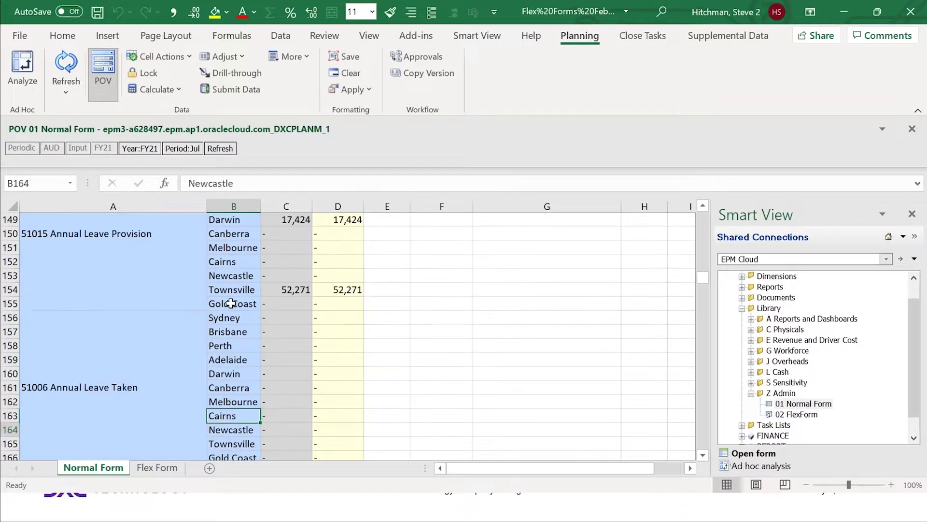
key("Page_Down")
key("Page_Down")
key("Page_Down")
key("Page_Down")
key("Page_Down")
key("Page_Down")
key("Page_Down")
key("Page_Down")
key("Page_Down")
key("Page_Down")
key("Page_Down")
key("Page_Down")
key("Page_Down")
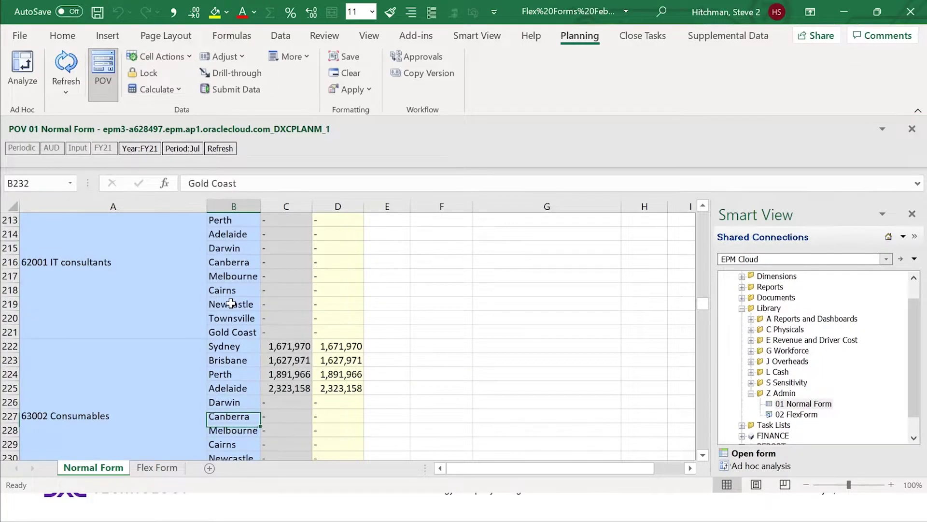
key("Page_Down")
key("Page_Down")
key("Page_Down")
key("Page_Down")
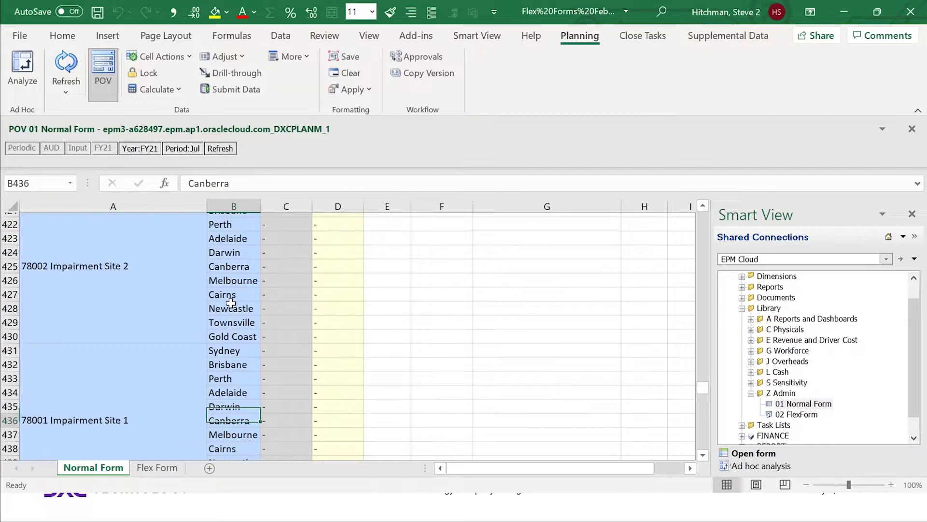
key("Page_Down")
key("Page_Down")
key("Page_Down")
key("Page_Down")
key("Page_Down")
key("Page_Down")
key("Page_Down")
key("Page_Down")
key("Page_Down")
key("Page_Down")
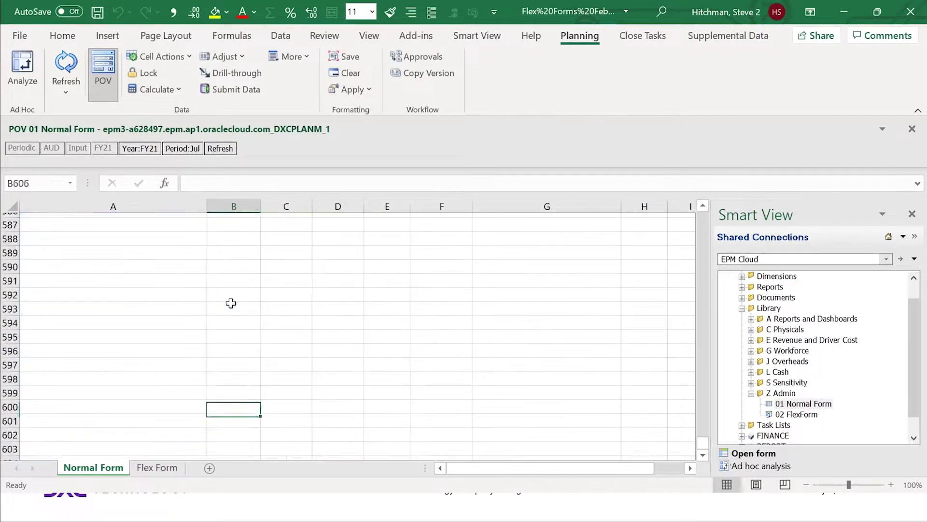
key("Up")
key("Up")
key("Up")
key("Page_Up")
key("Page_Up")
key("Page_Up")
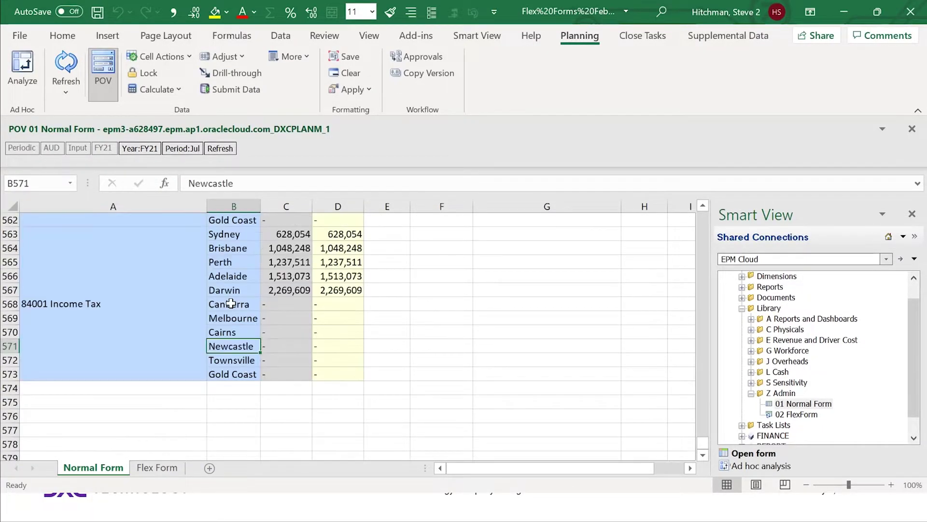
key("ctrl+Home")
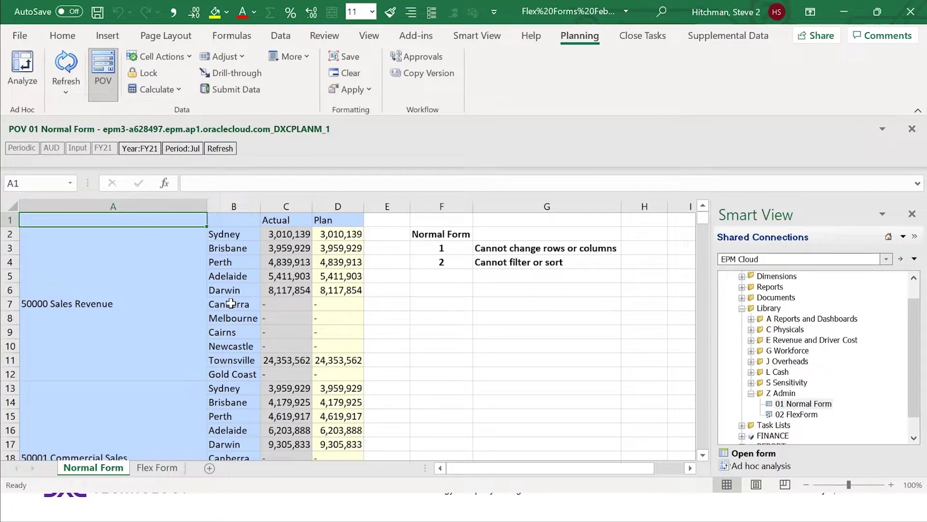
Step: Try editing the protected Canberra label in B7, dismiss the warning, and view the Data tools
left_click(239, 304)
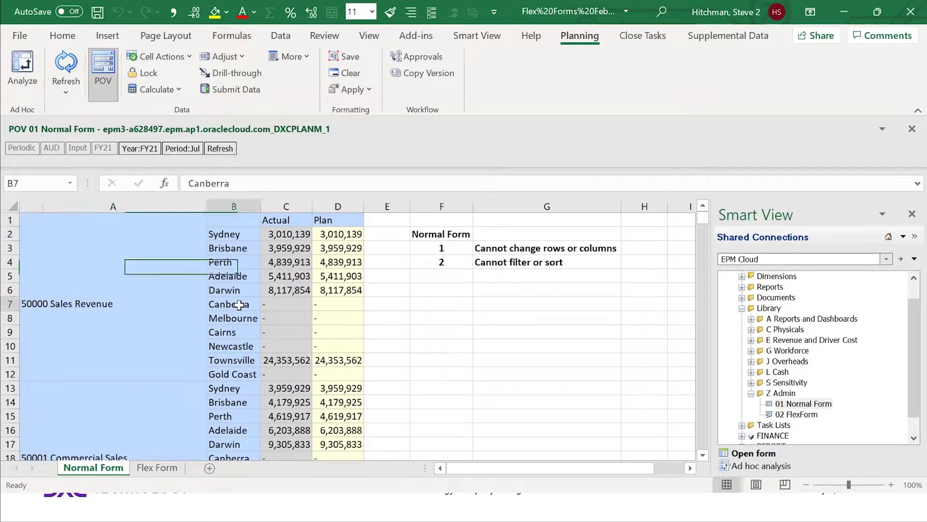
double_click(239, 305)
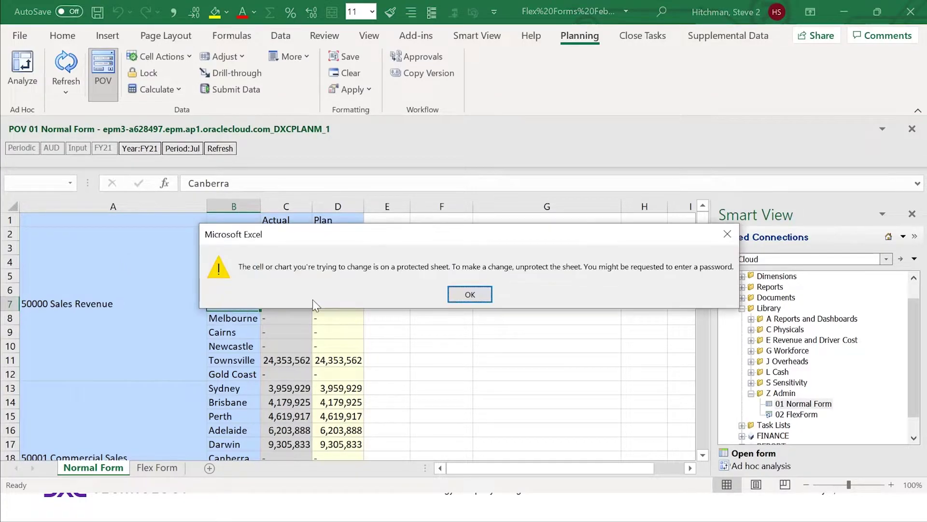
key("Return")
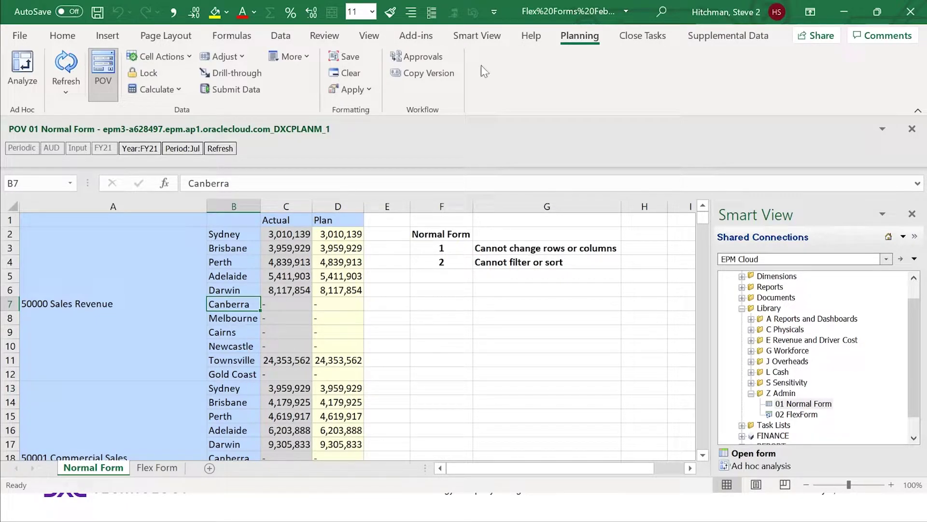
left_click(280, 36)
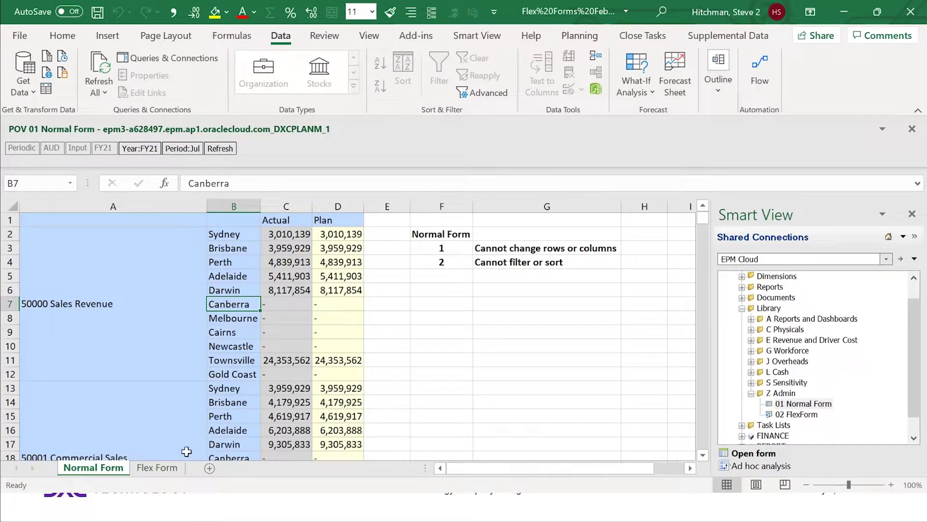
Step: On the Flex Form sheet, open 02 FlexForm from the Smart View Library's Z Admin folder
left_click(173, 467)
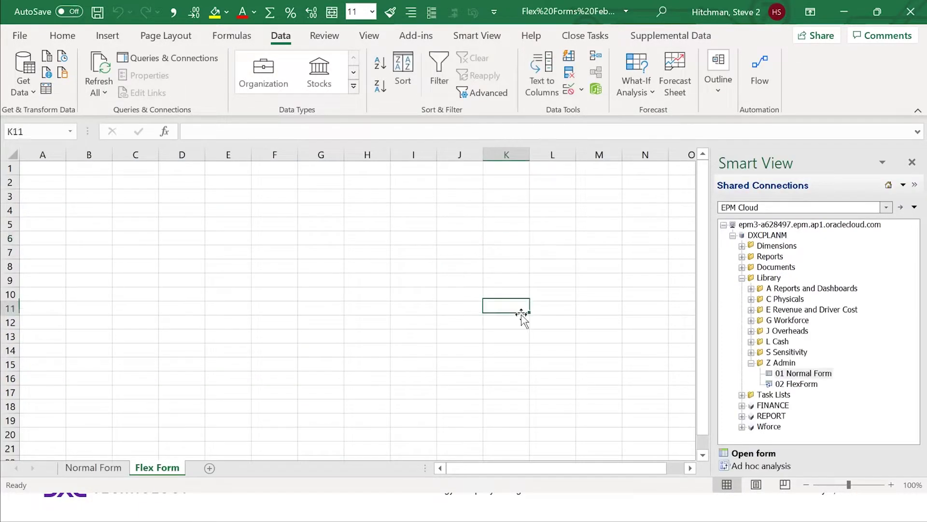
left_click(772, 386)
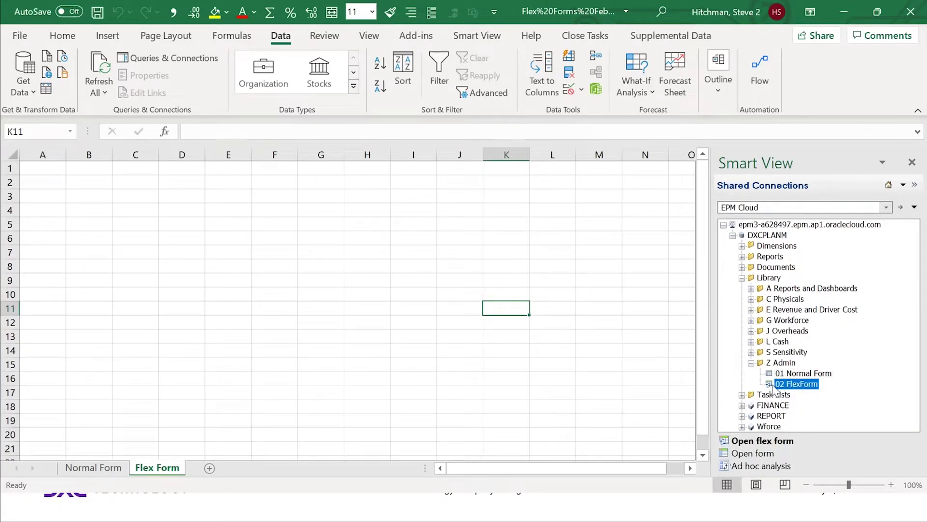
right_click(785, 389)
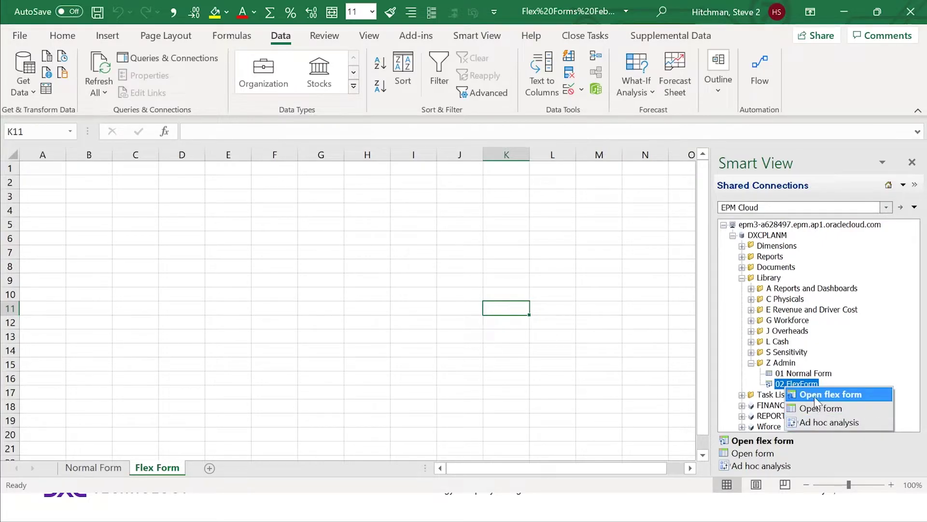
left_click(637, 376)
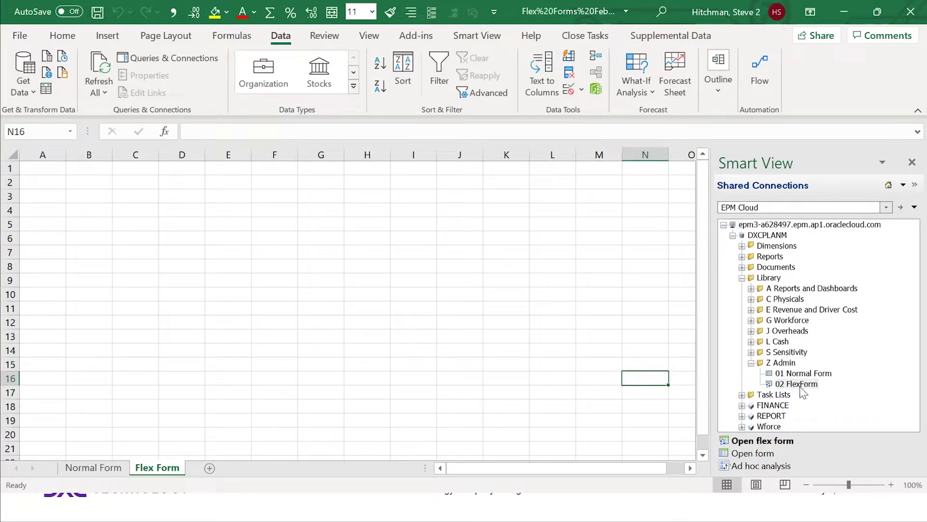
double_click(800, 385)
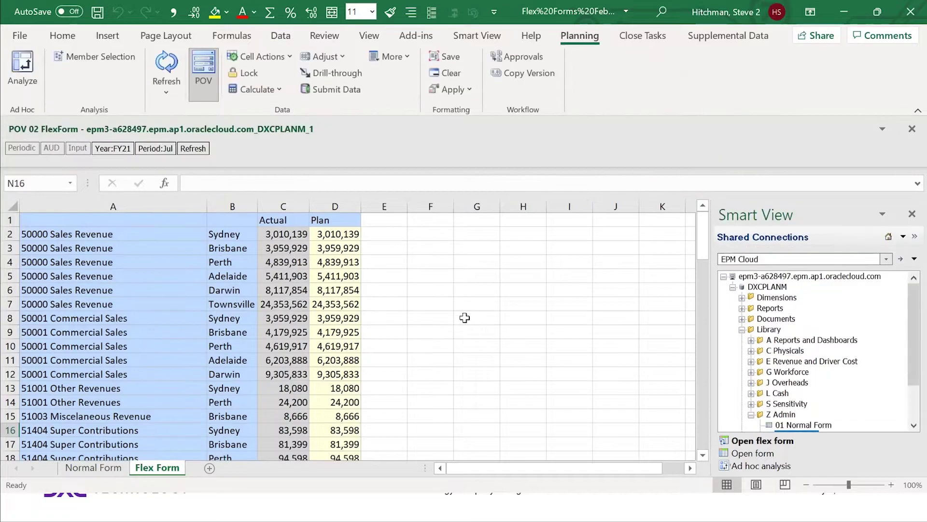
Step: Browse the loaded flex form, then go back to the top and move toward cell B8
left_click(465, 317)
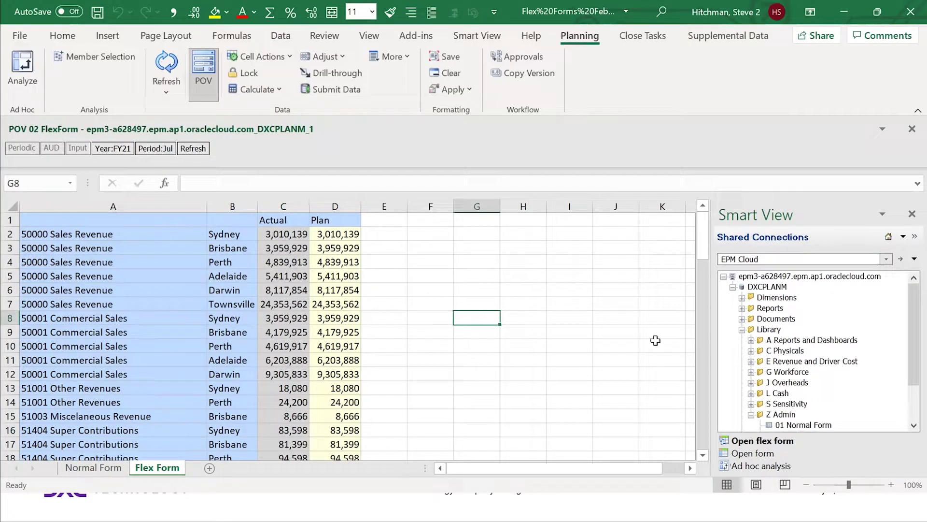
left_click(282, 388)
key("Page_Down")
key("Page_Down")
key("Page_Down")
key("Page_Down")
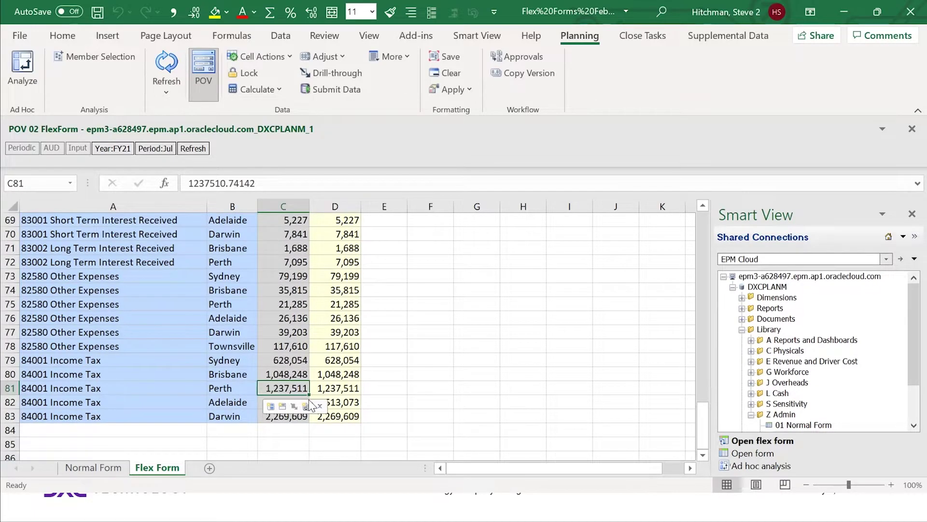
key("ctrl+Home")
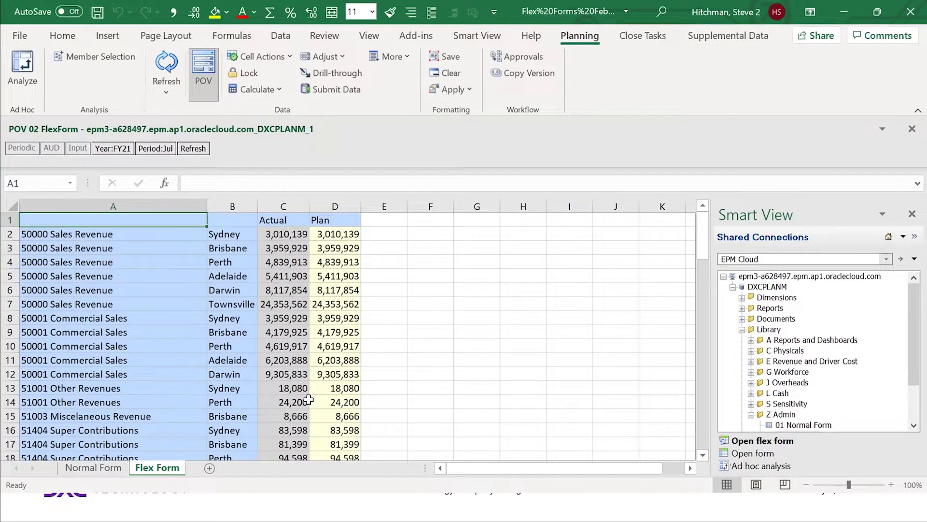
key("Down")
key("Down")
key("Down")
key("Down")
key("Down")
key("Down")
key("Down")
key("Right")
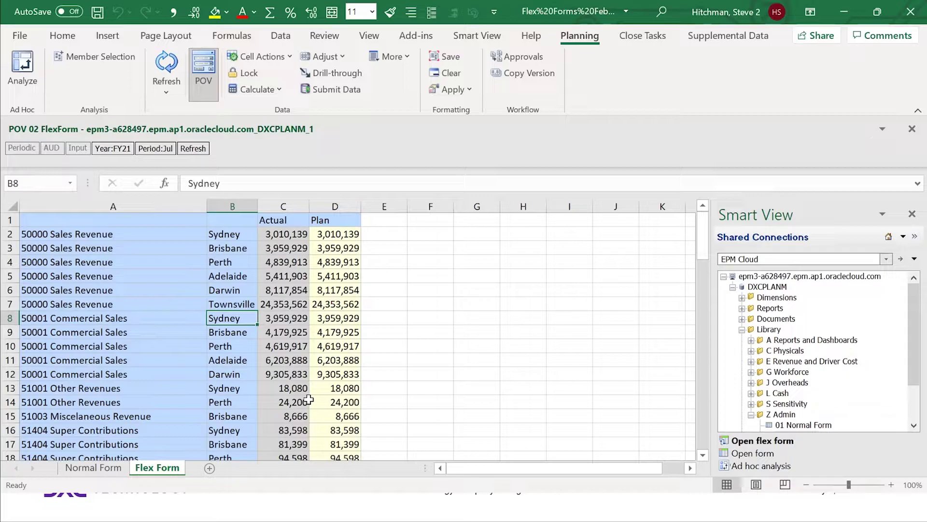
Step: Insert a blank row 8 with account 50000 Sales Revenue and entity Melbourne
key("ctrl+plus")
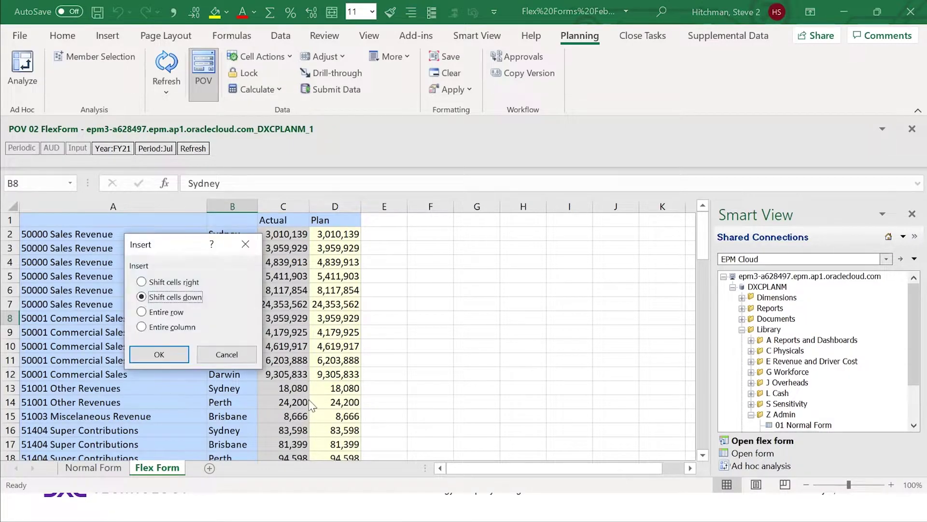
key("r")
key("Return")
key("Left")
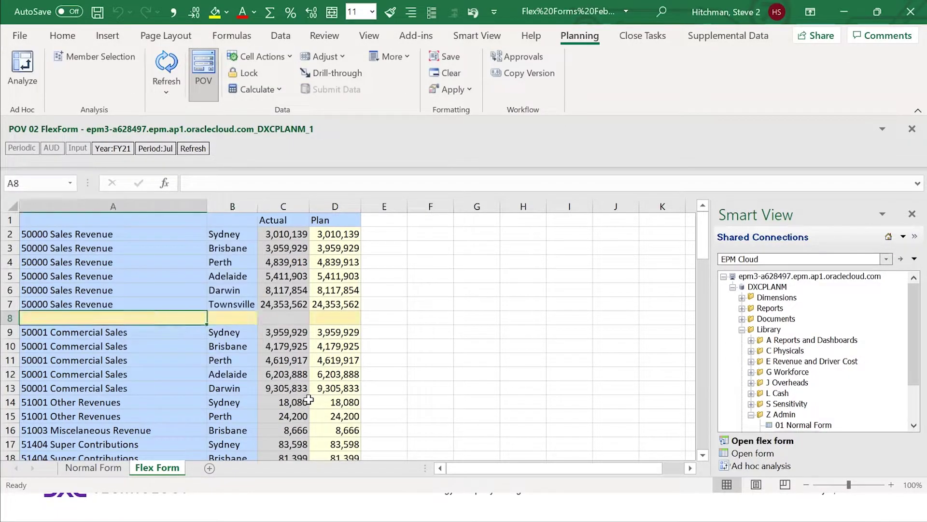
key("Up")
key("ctrl+c")
key("Down")
key("ctrl+v")
key("Right")
key("Escape")
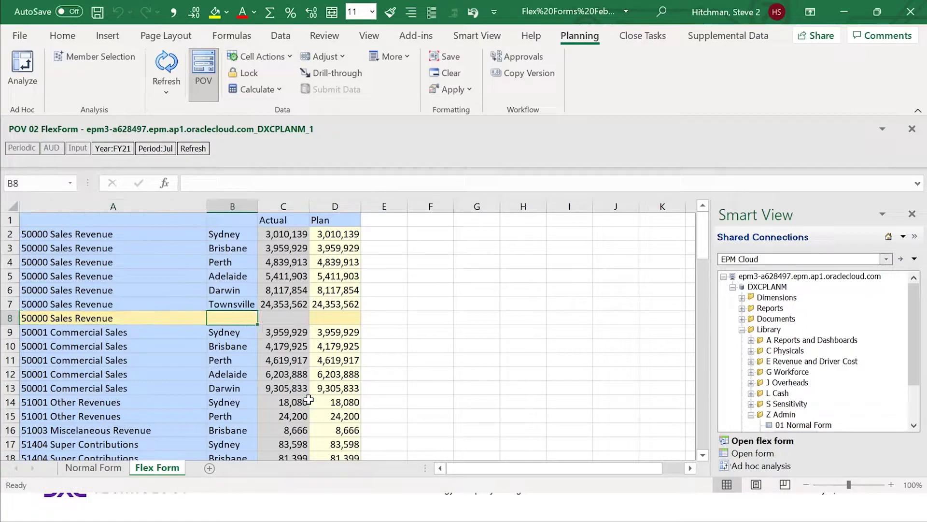
type("Mel")
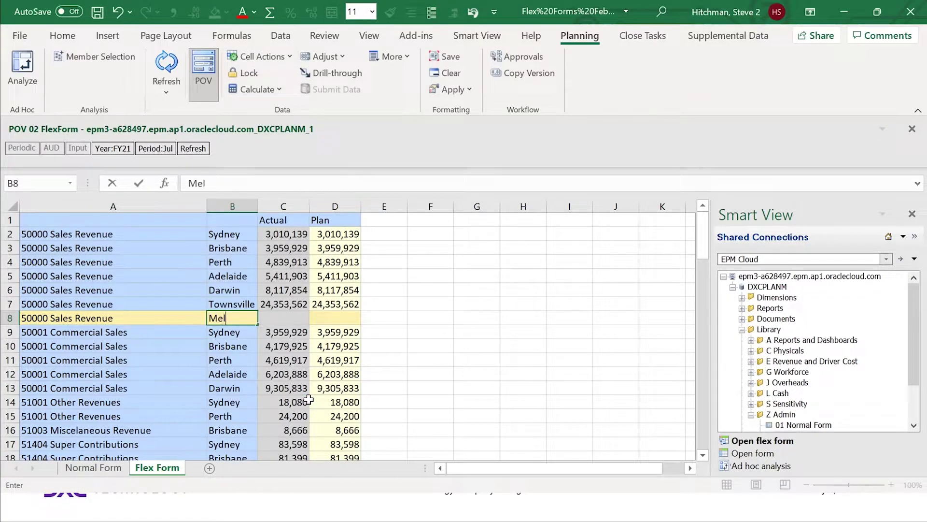
type("bourne")
key("Return")
key("Up")
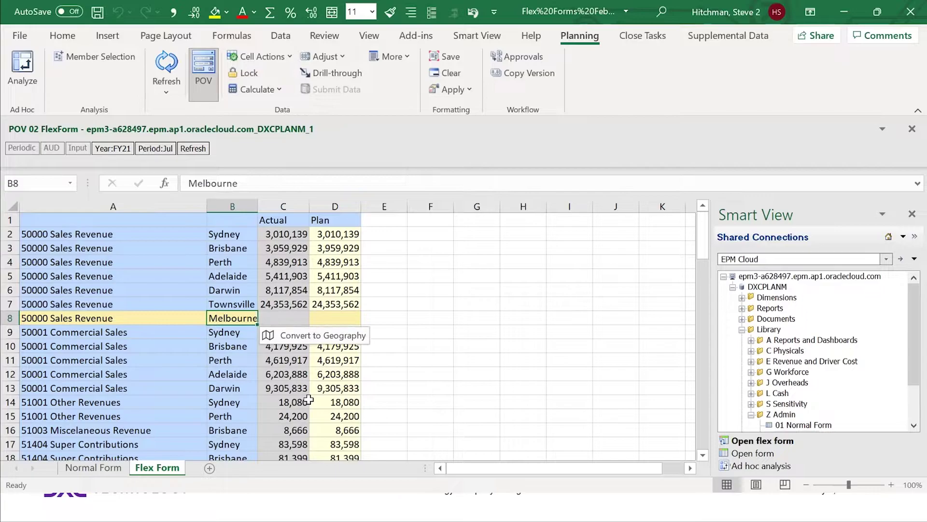
Step: Refresh the form, enter 1000 as Melbourne's Plan value, and submit the data
left_click(166, 64)
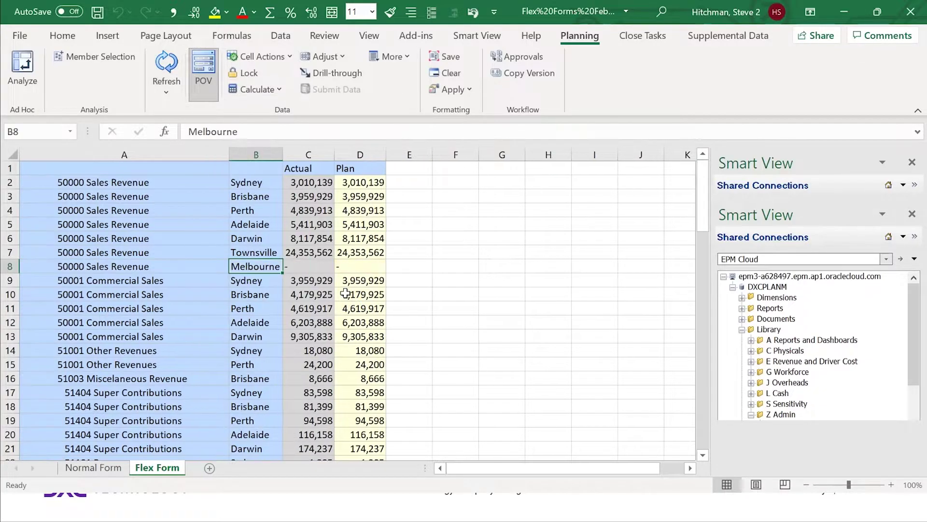
left_click(376, 319)
type("1000")
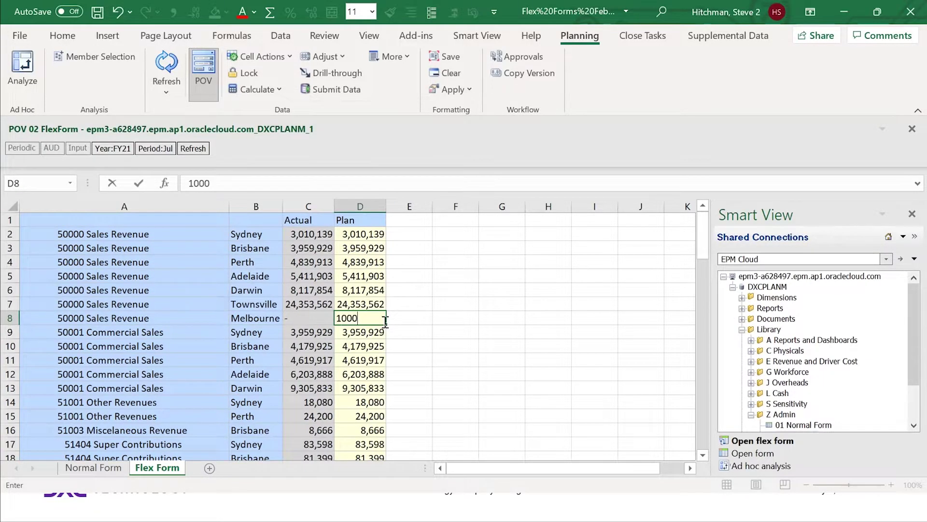
key("Return")
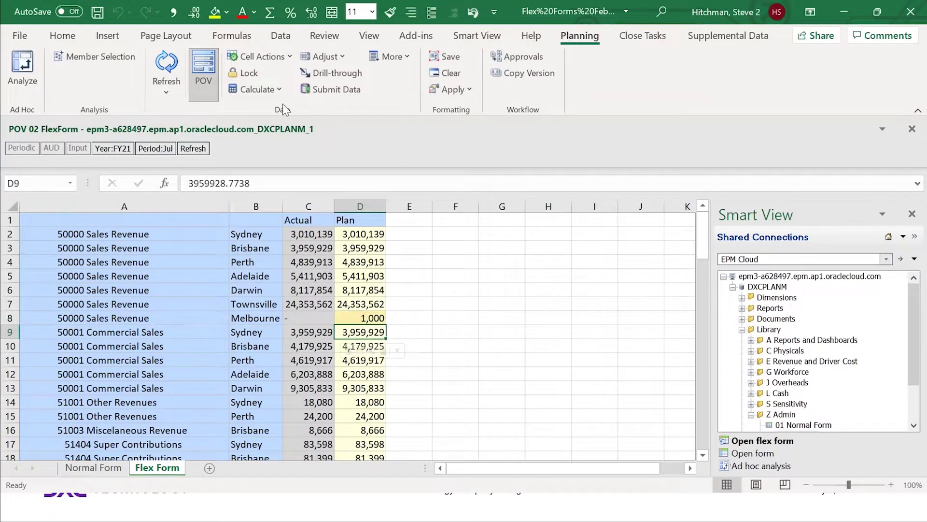
left_click(317, 89)
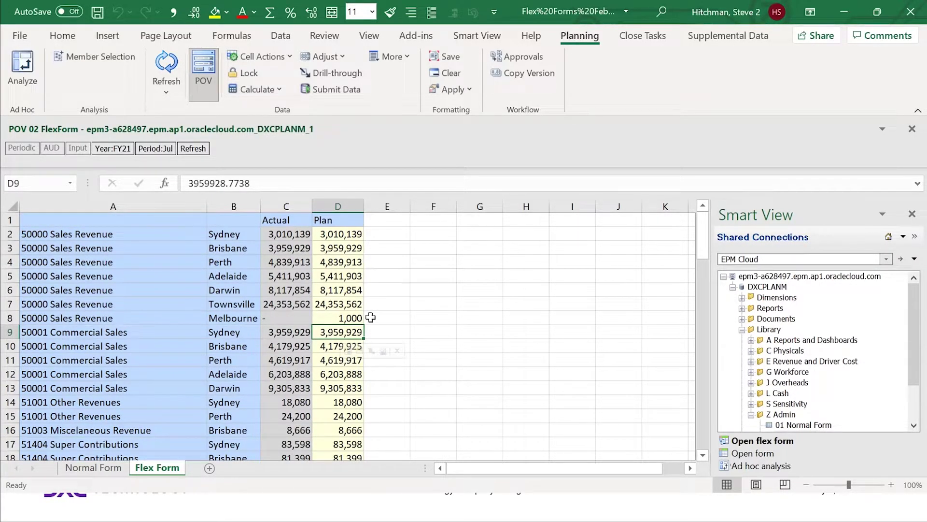
left_click(354, 314)
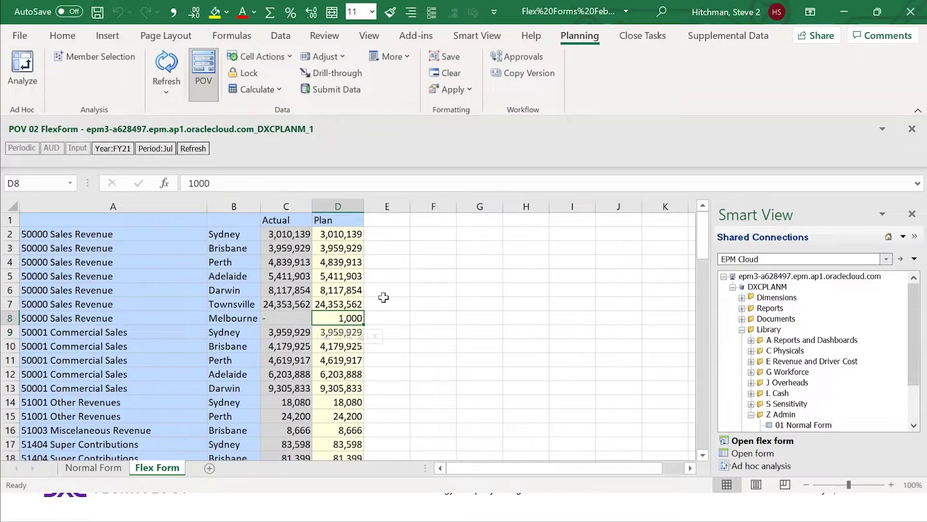
key("Page_Down")
key("Page_Down")
key("Page_Down")
key("Page_Down")
key("Page_Down")
key("Page_Down")
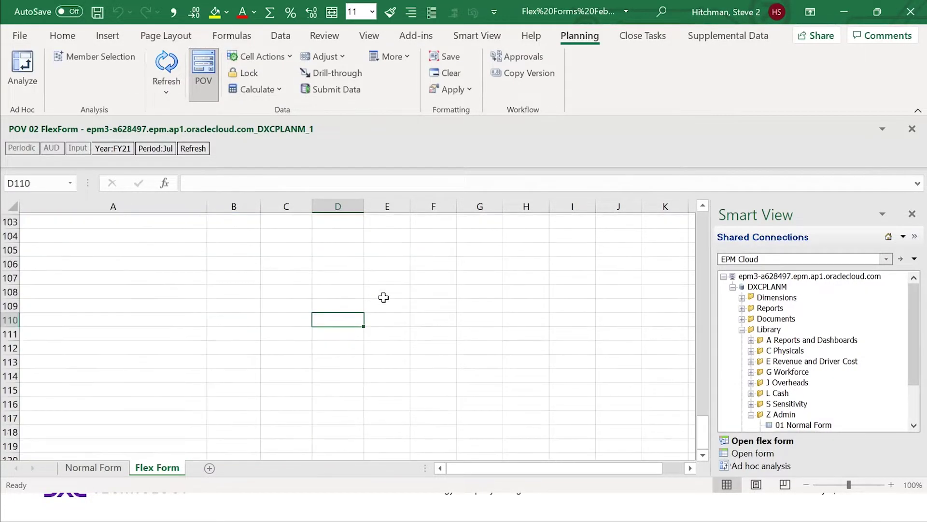
key("Page_Up")
key("Up")
key("Up")
key("Page_Up")
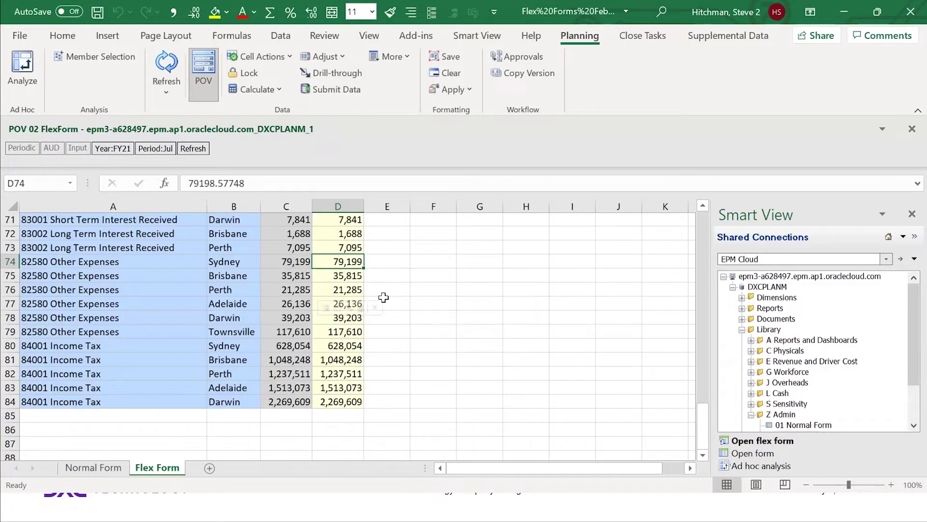
key("Down")
key("Down")
left_click_drag(128, 441, 134, 445)
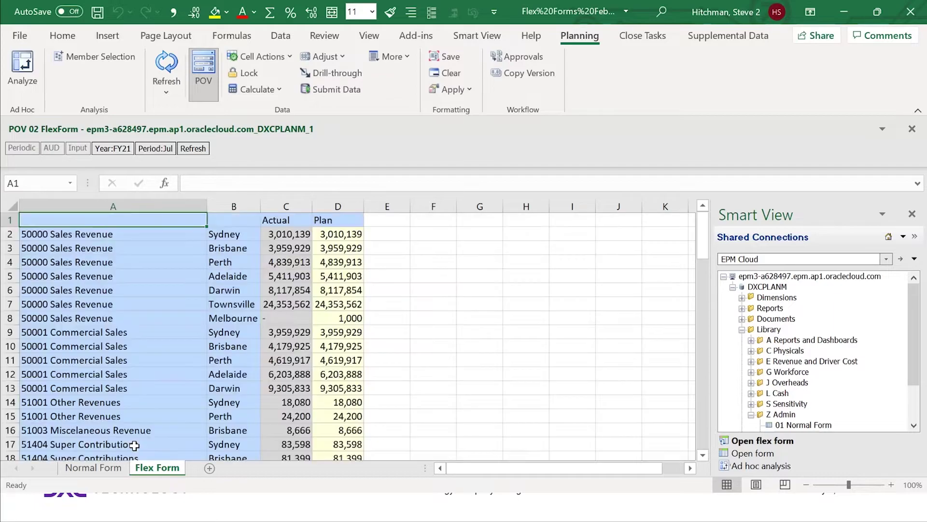
left_click(419, 329)
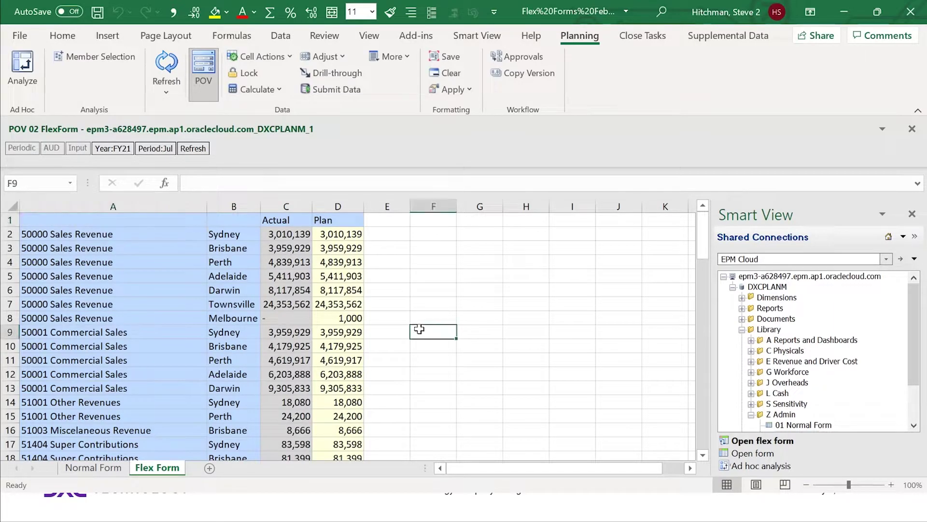
Step: Enter a Budget header in cell E1, hide the POV bar, and switch windows
left_click(397, 222)
type("Budget")
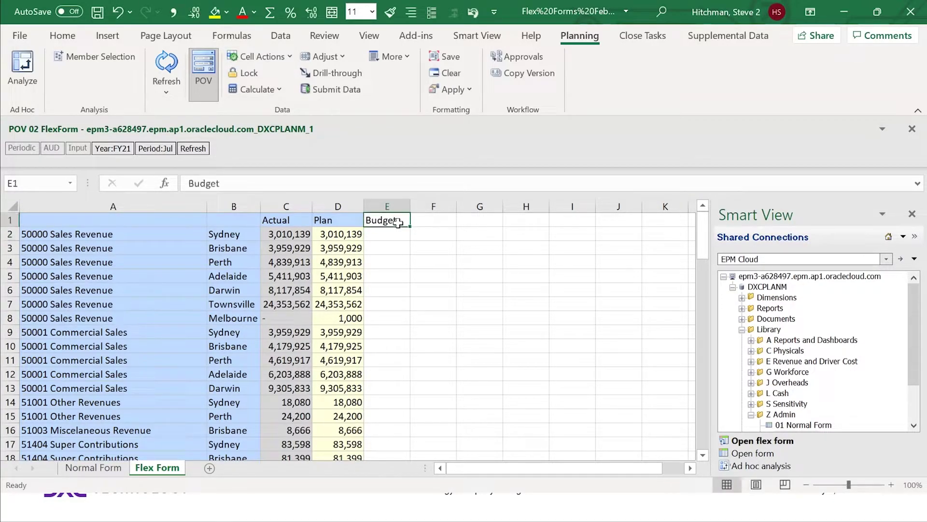
left_click(415, 249)
left_click(193, 65)
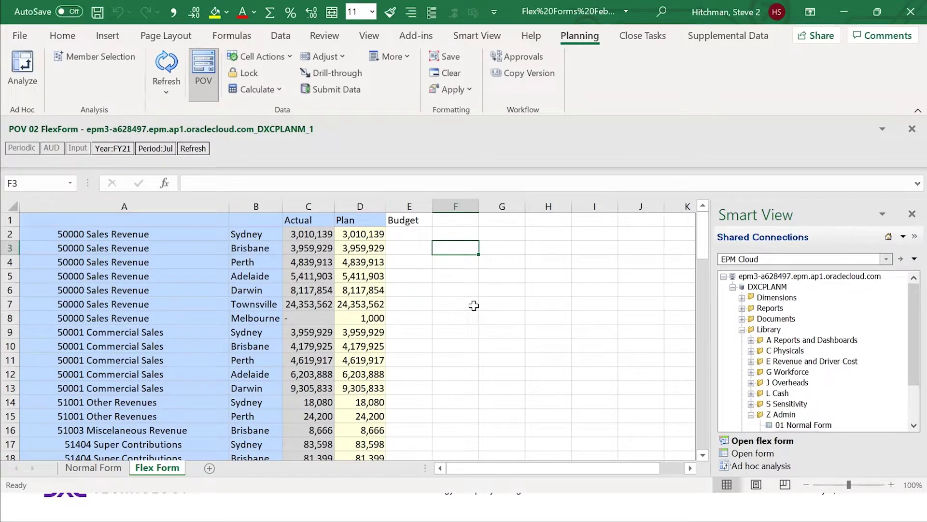
key("alt+Tab")
key("Tab")
key("Tab")
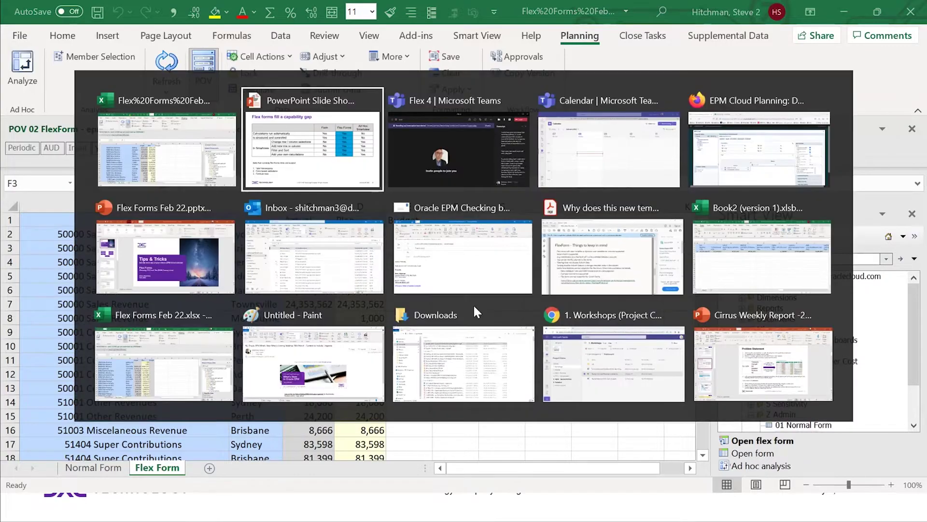
Step: In the 02 FlexForm layout's Smart View options, enable flex form for columns
key("alt+Tab")
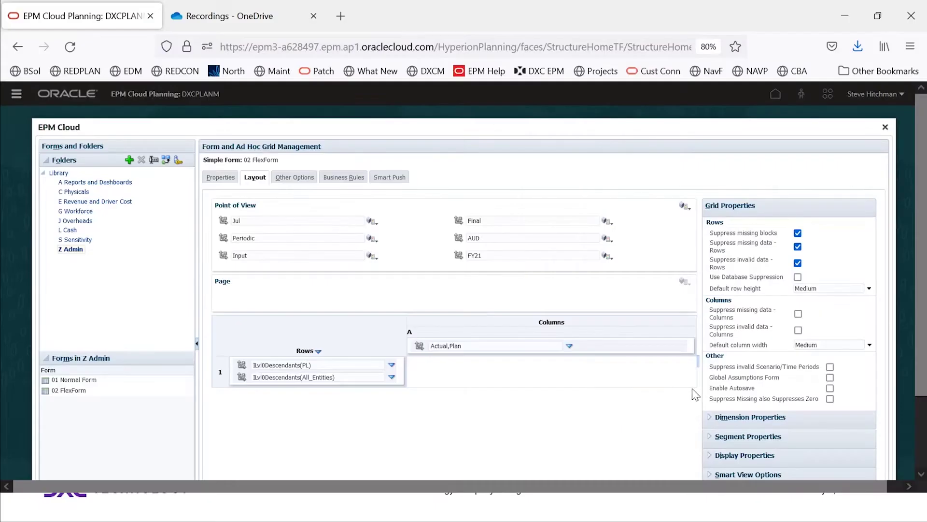
scroll(923, 360, "down", 3)
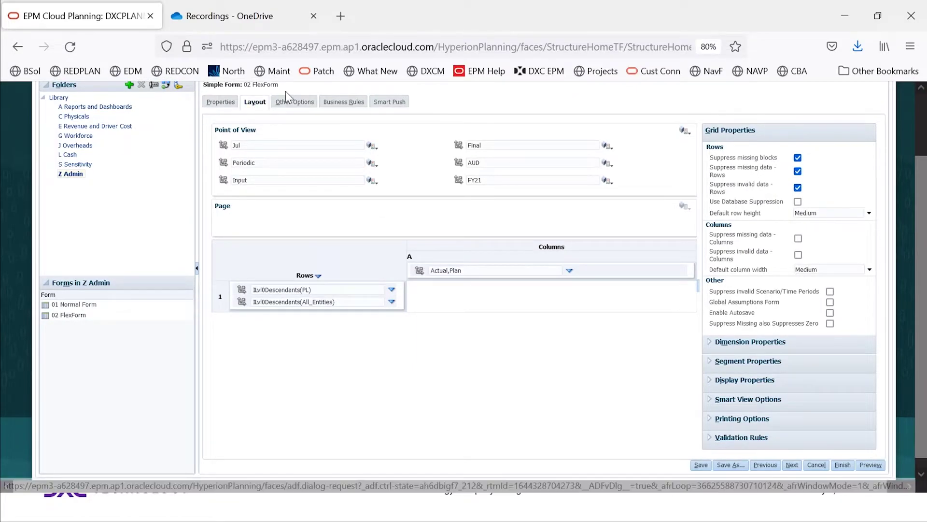
left_click(713, 401)
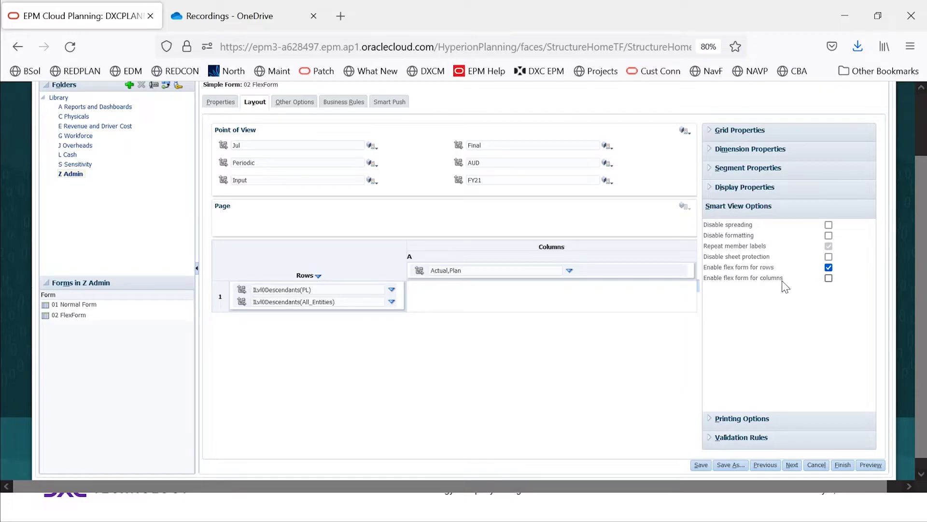
left_click(828, 280)
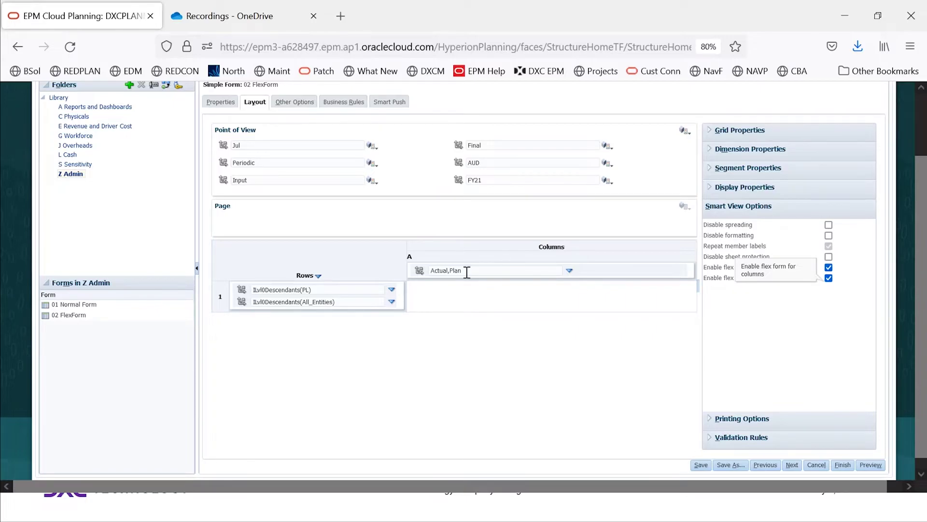
Step: Let the Scenario (Actual,Plan) column dimension flex beyond the form definition and save the layout
left_click(496, 272)
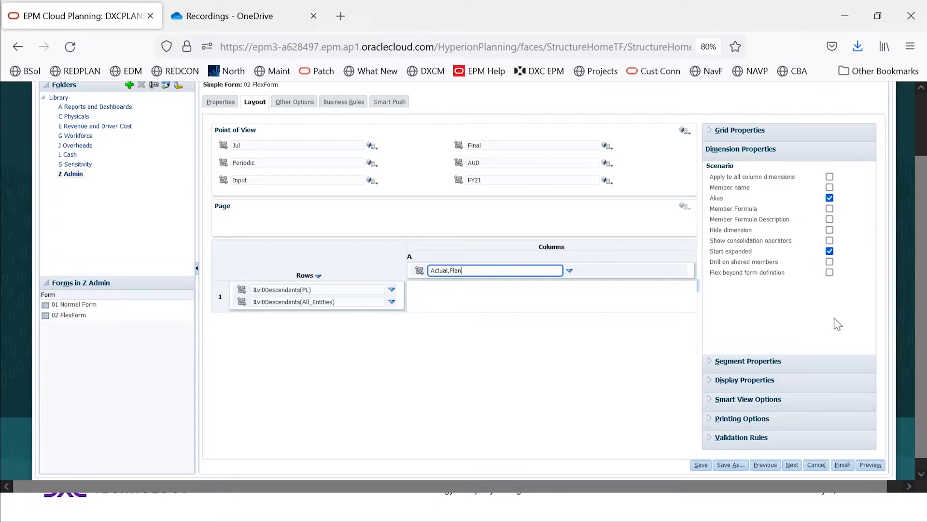
left_click(830, 273)
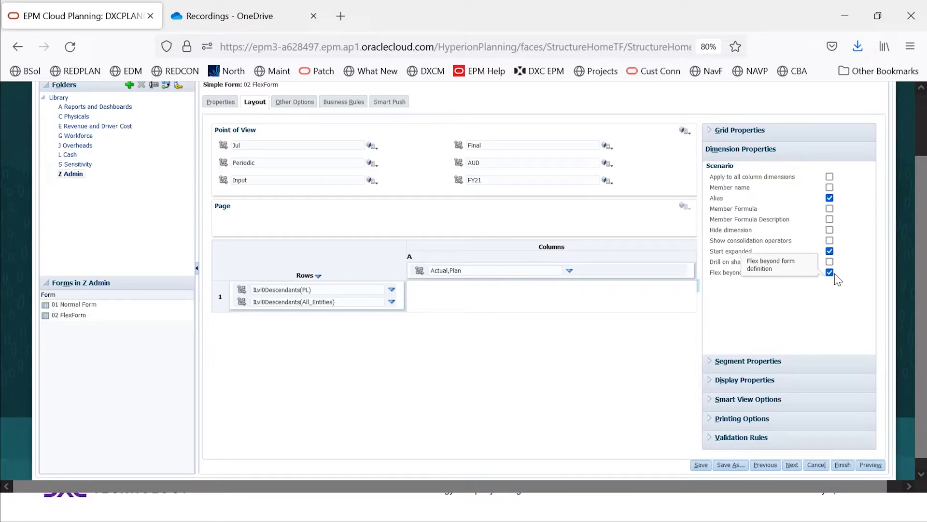
left_click(346, 290)
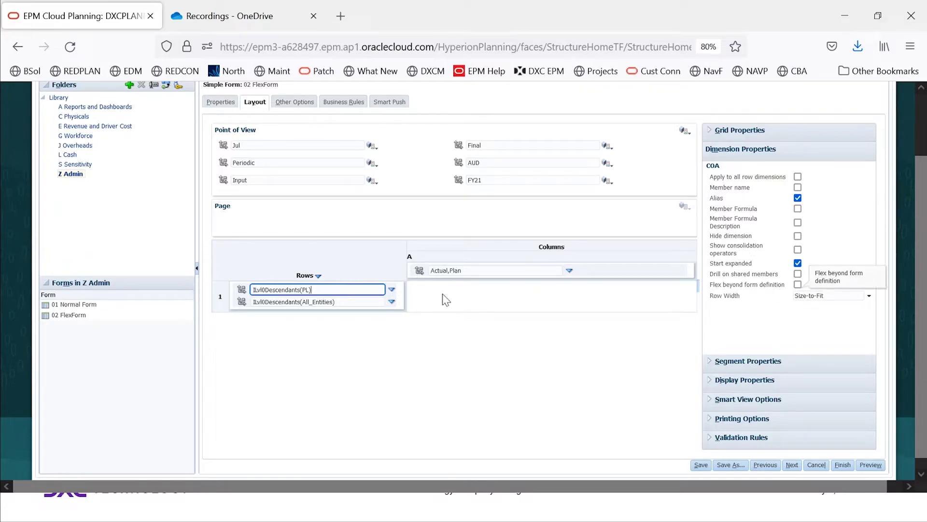
left_click(365, 302)
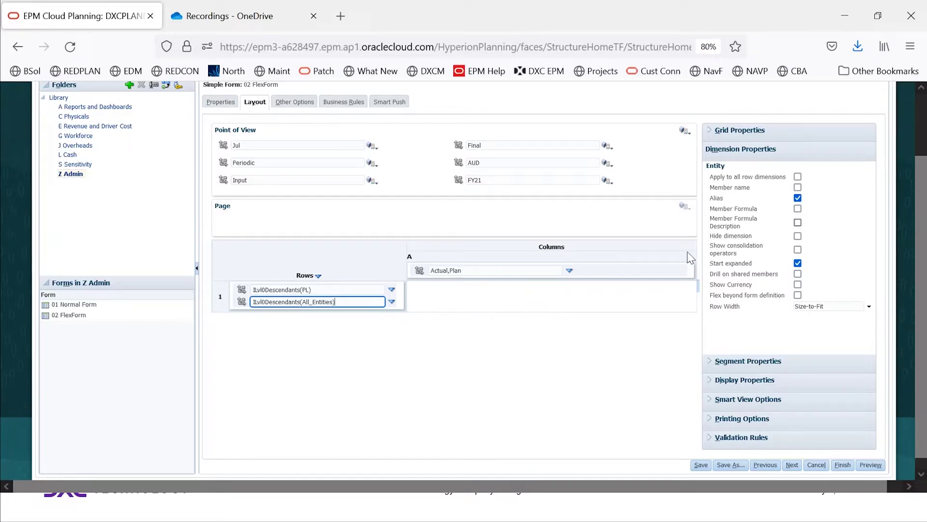
left_click(486, 270)
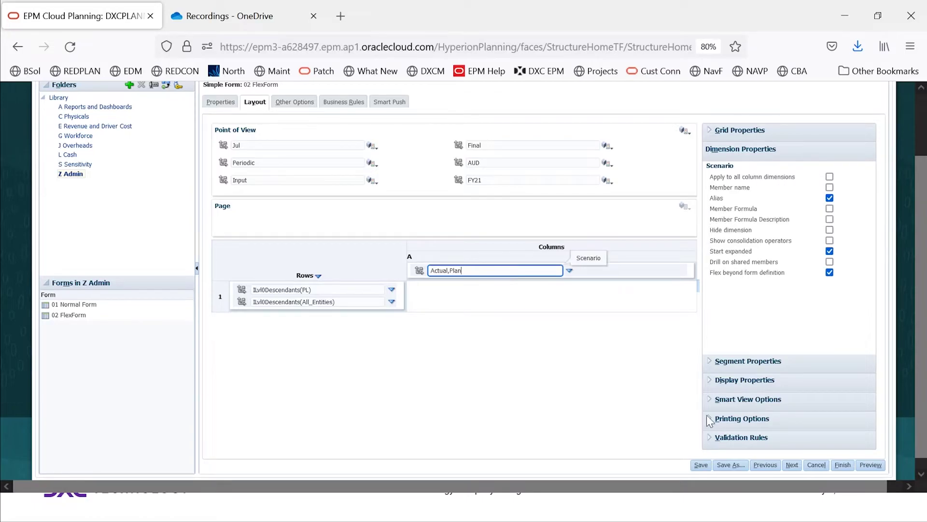
left_click(701, 464)
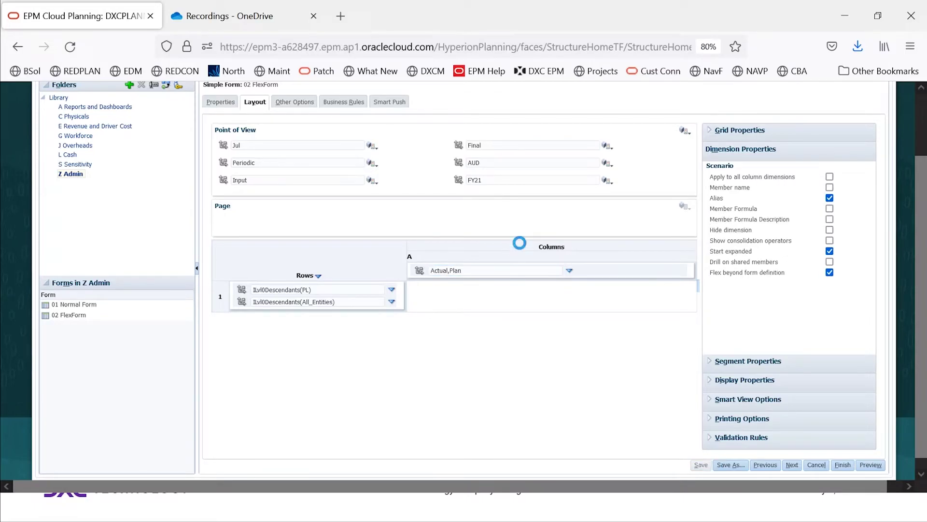
Step: Return to Excel and reopen the 02 FlexForm as a flex form
key("alt+Tab")
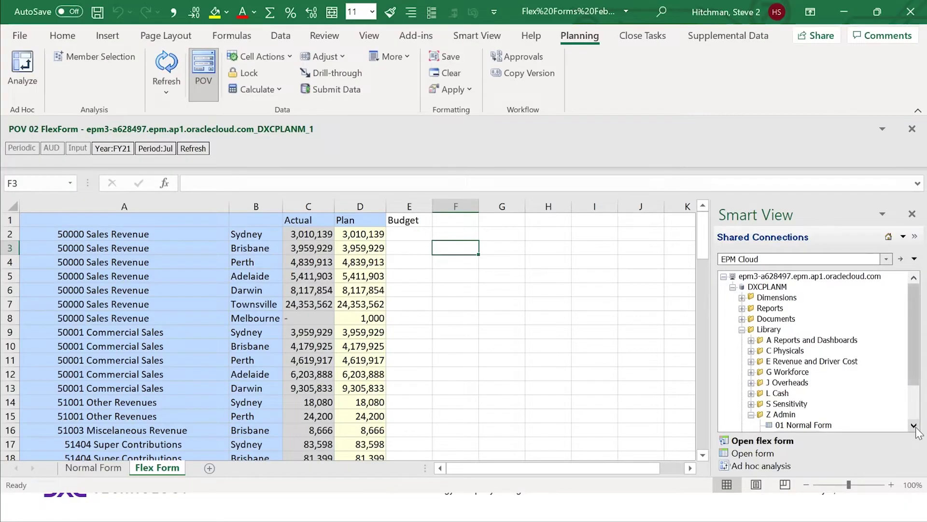
left_click(805, 422)
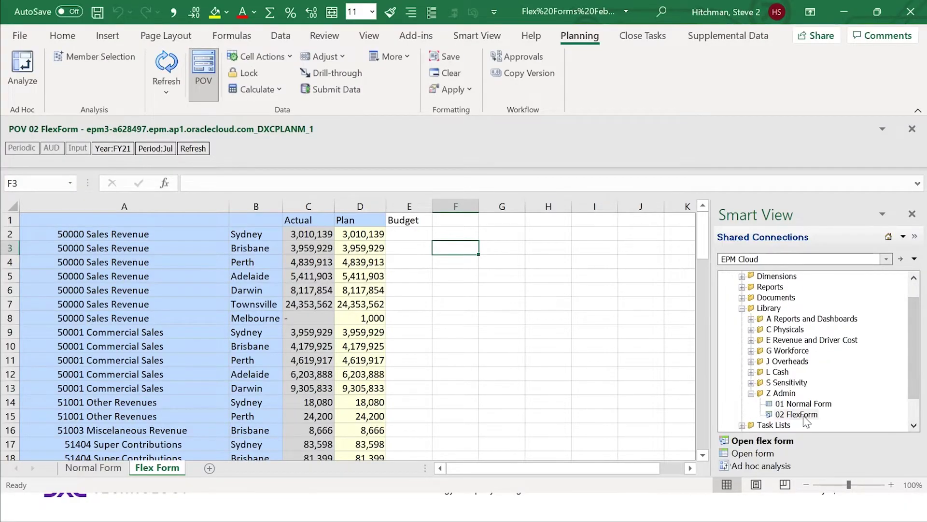
double_click(797, 414)
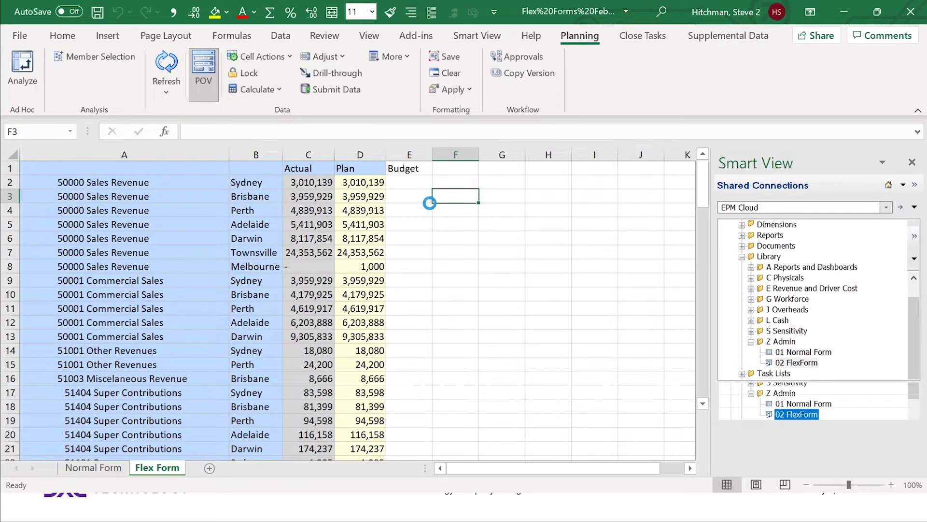
Step: Add a Budget header in E1 and refresh to retrieve the empty Budget column
left_click(386, 172)
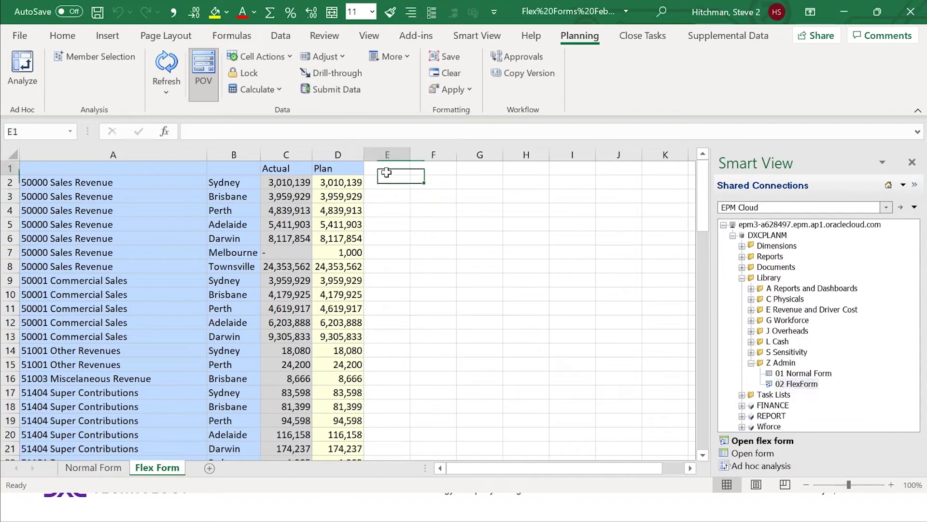
type("Budget")
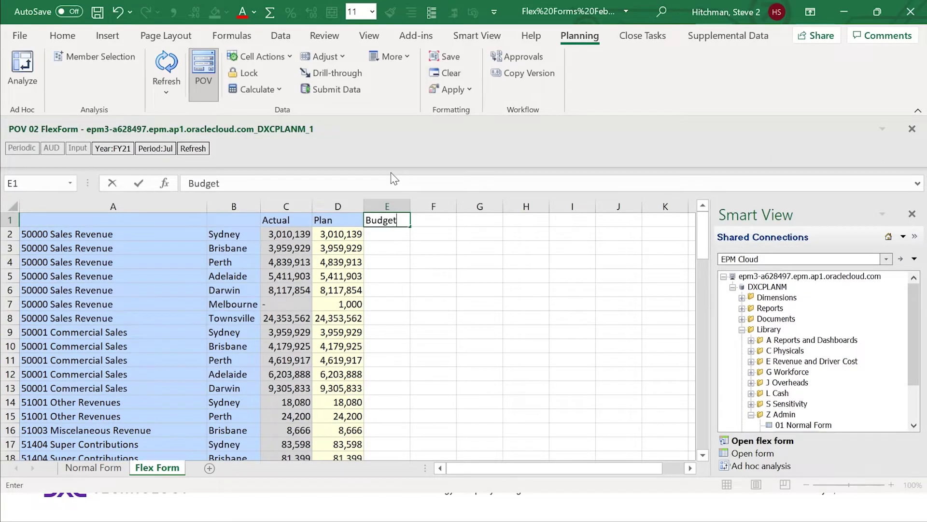
key("Return")
left_click(173, 65)
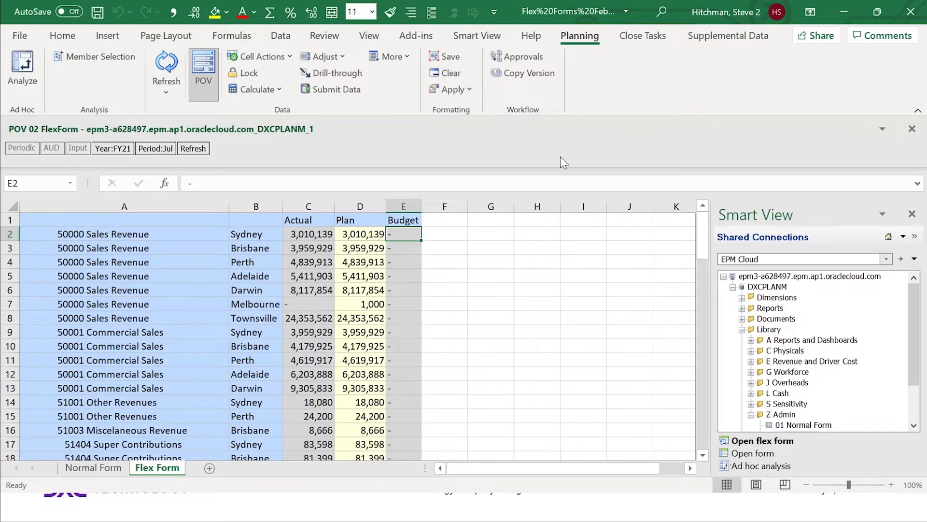
left_click(433, 12)
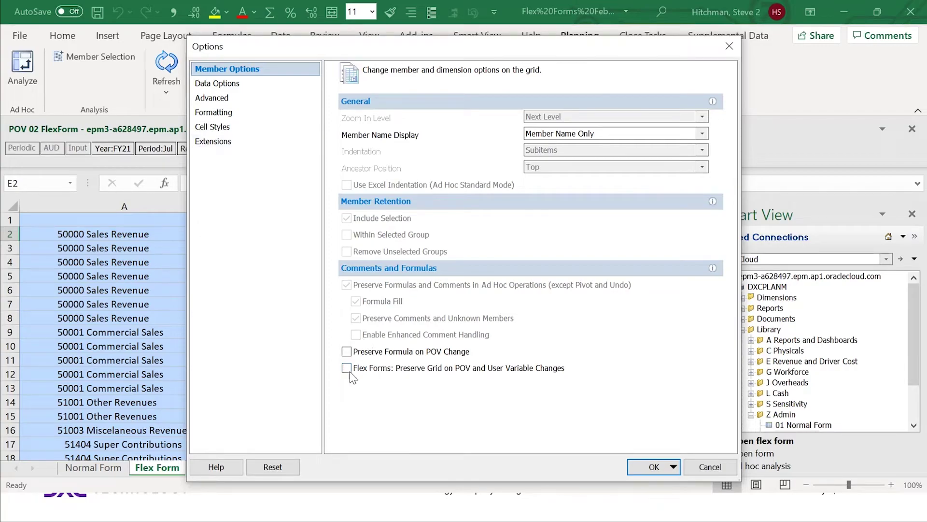
Step: Turn on Flex Forms: Preserve Grid on POV and User Variable Changes, then view the Data tools
left_click(349, 371)
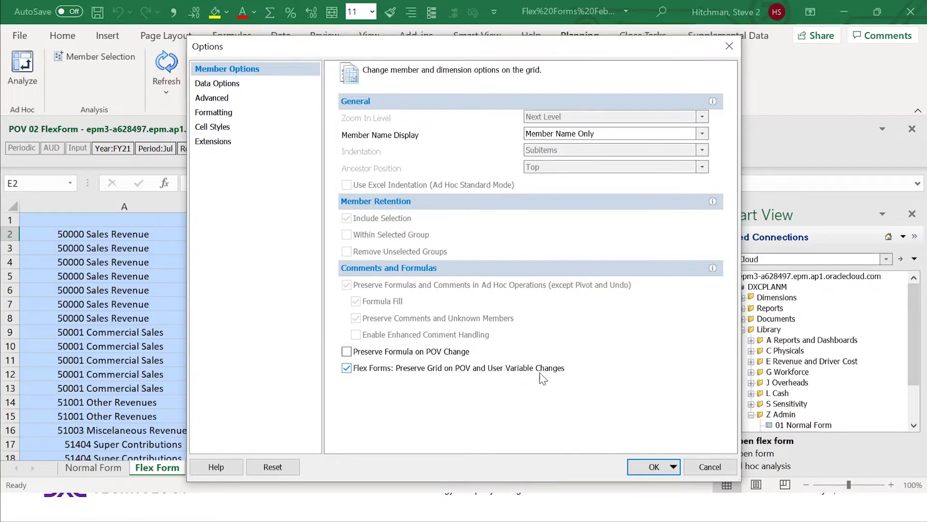
left_click(710, 467)
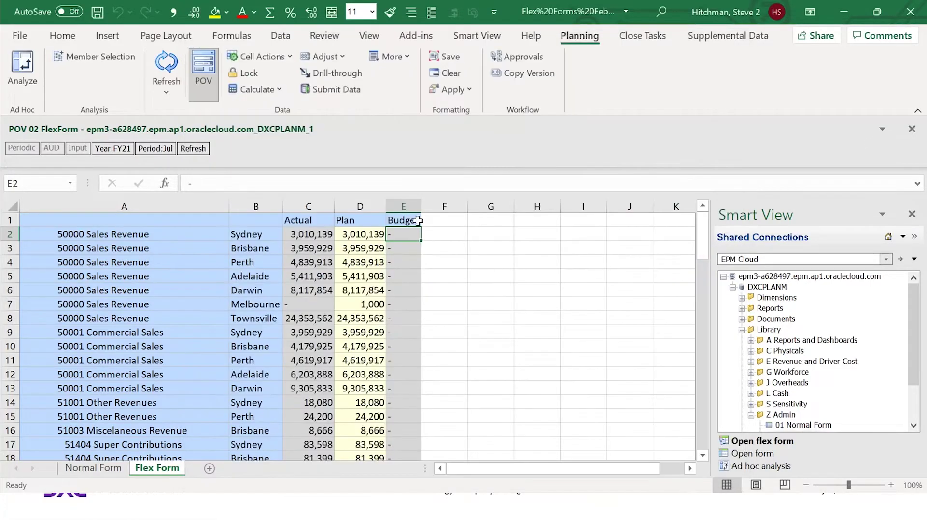
left_click(418, 221)
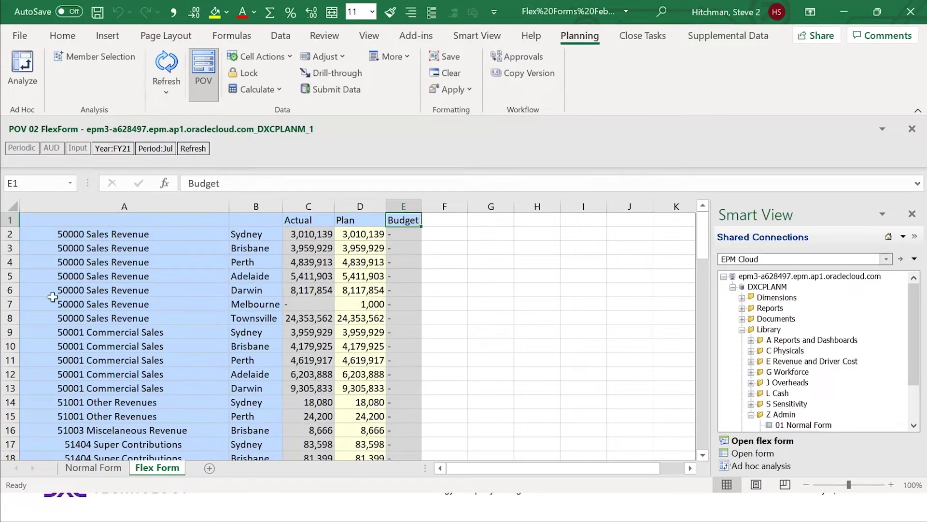
left_click(10, 304)
left_click(491, 331)
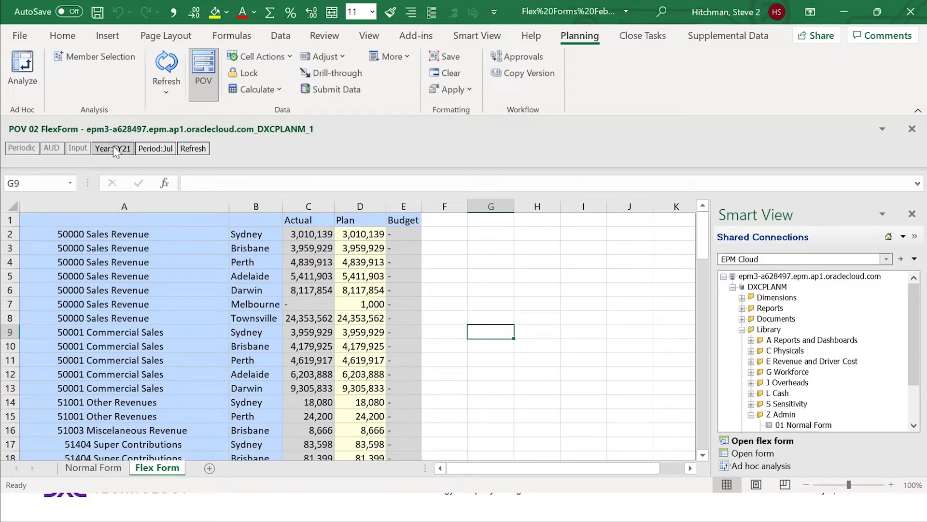
left_click(525, 275)
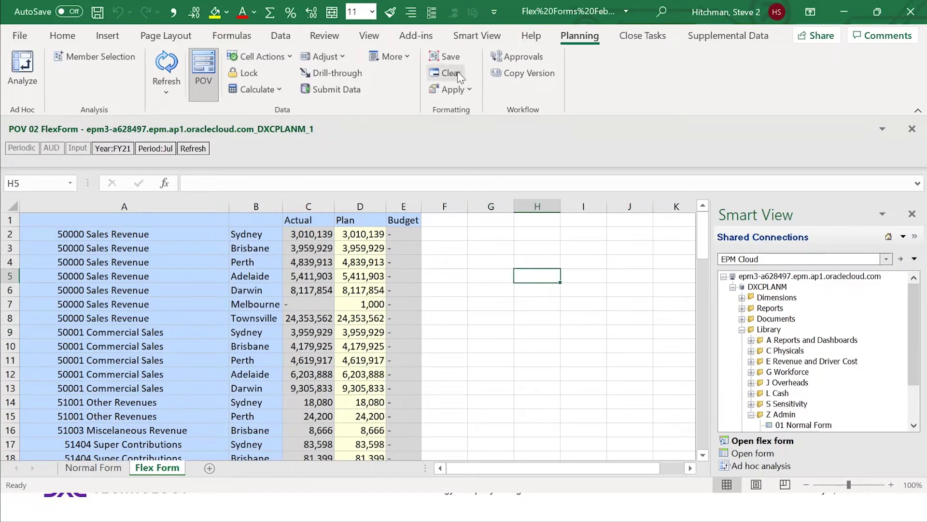
left_click(280, 36)
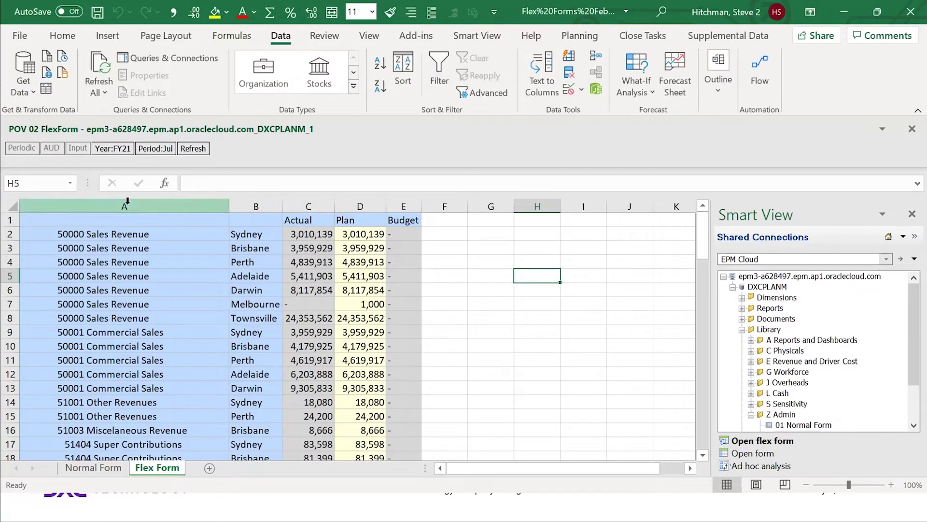
Step: Filter the grid's city column B to show only Darwin
left_click(121, 224)
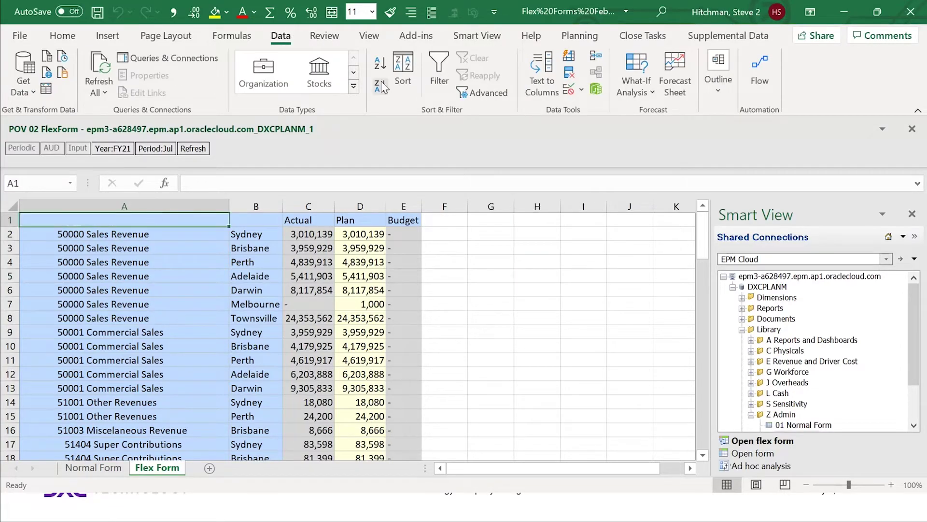
left_click(442, 65)
left_click(276, 222)
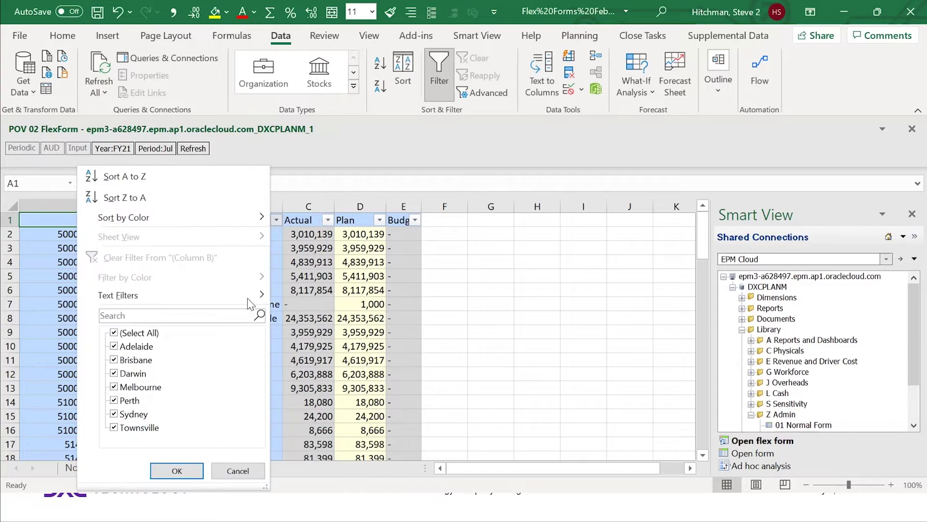
left_click(140, 334)
left_click(142, 373)
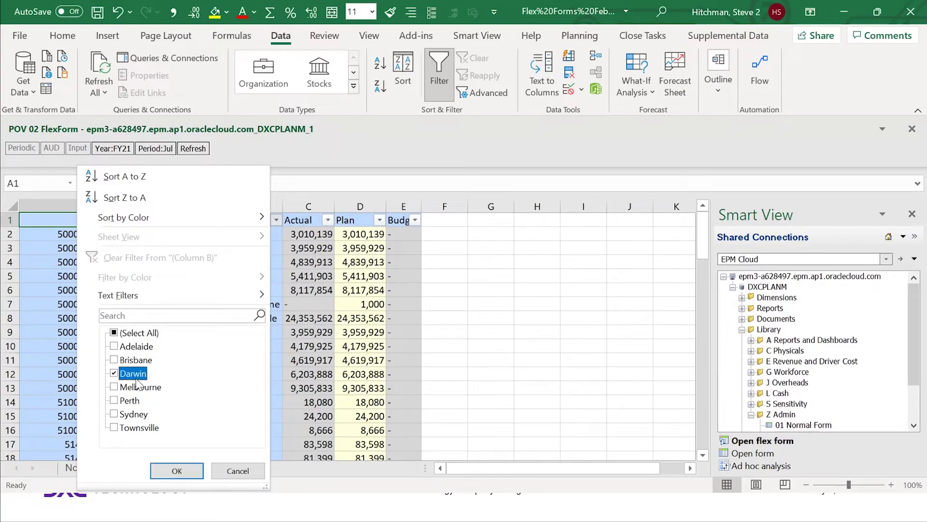
left_click(176, 470)
left_click(514, 308)
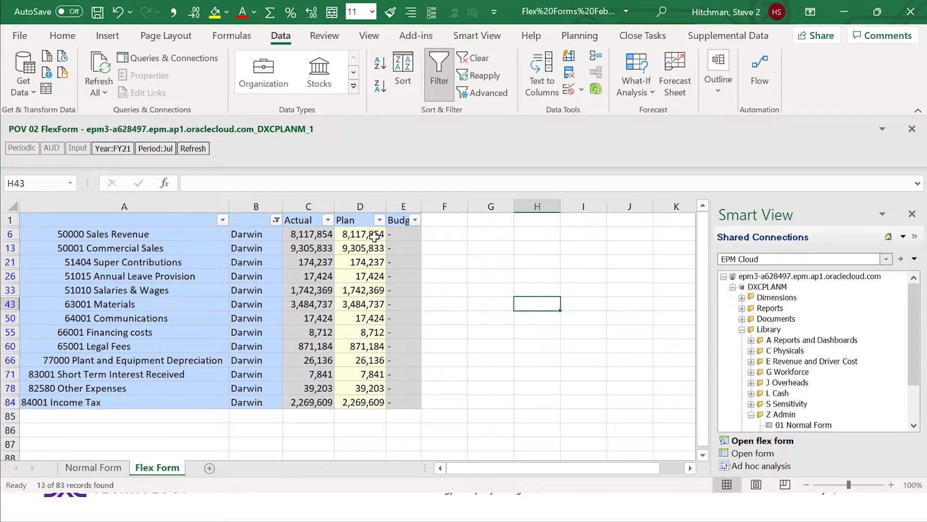
Step: Change Darwin's Super Contributions Plan value in D21 to 100
left_click(367, 264)
type("100")
key("Return")
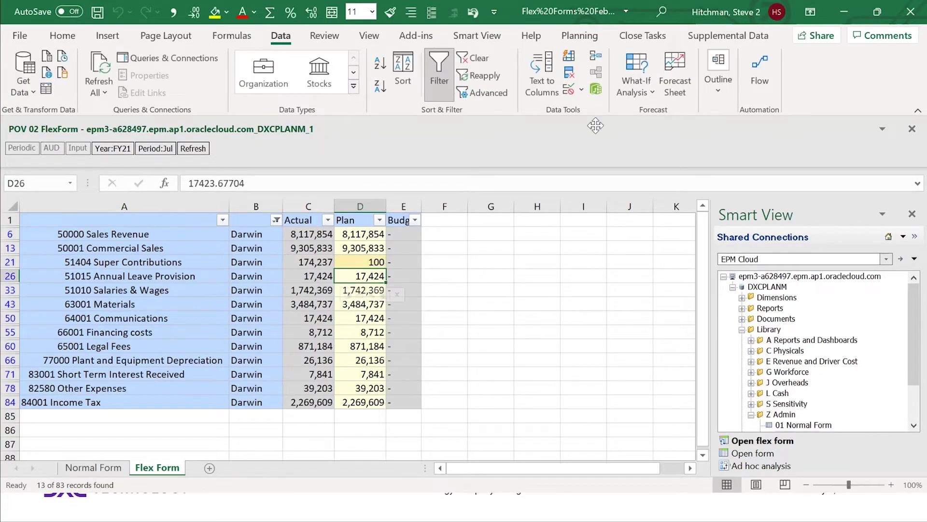
Step: Submit Darwin's Plan value of 100 for 51404 Super Contributions to EPM Cloud from the Planning ribbon
left_click(579, 36)
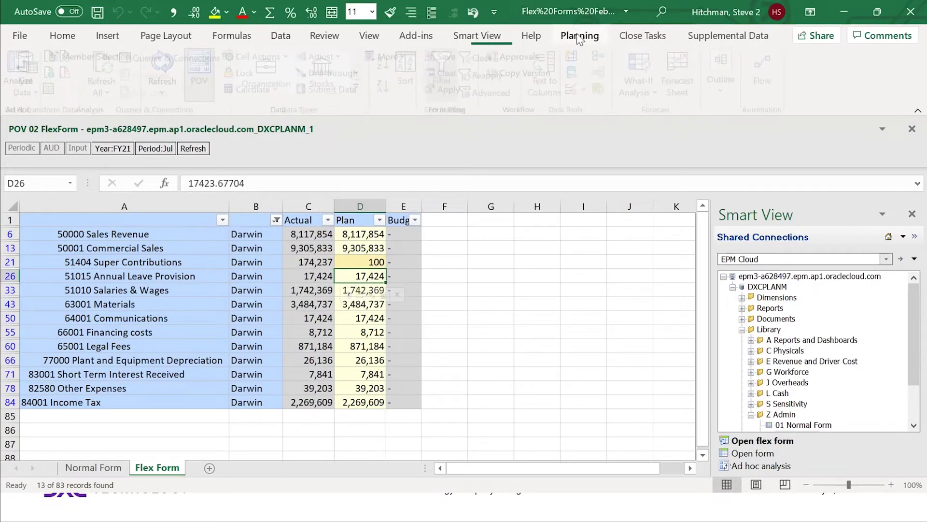
left_click(348, 90)
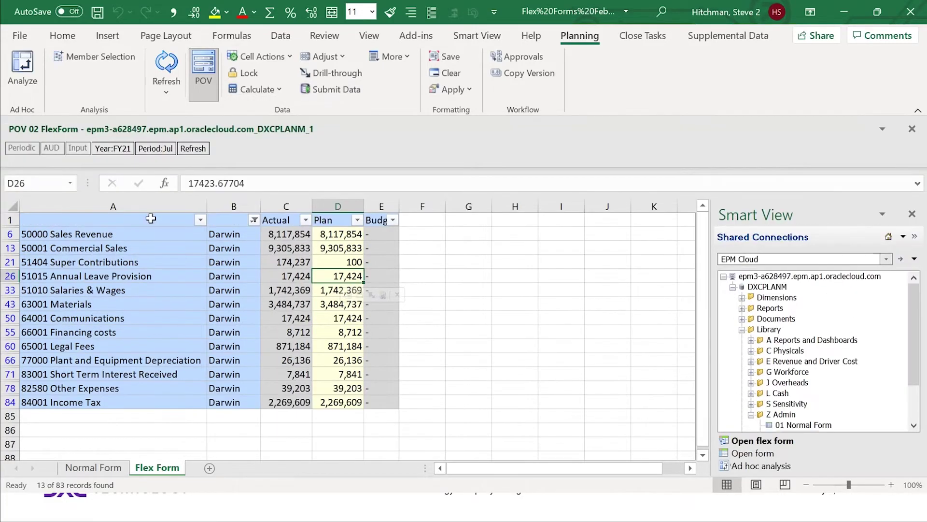
left_click_drag(150, 218, 382, 402)
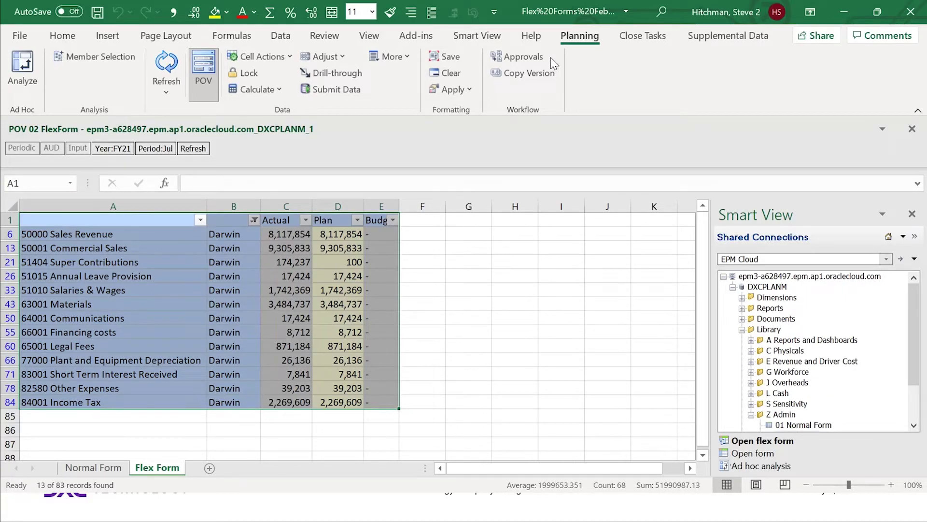
left_click(578, 286)
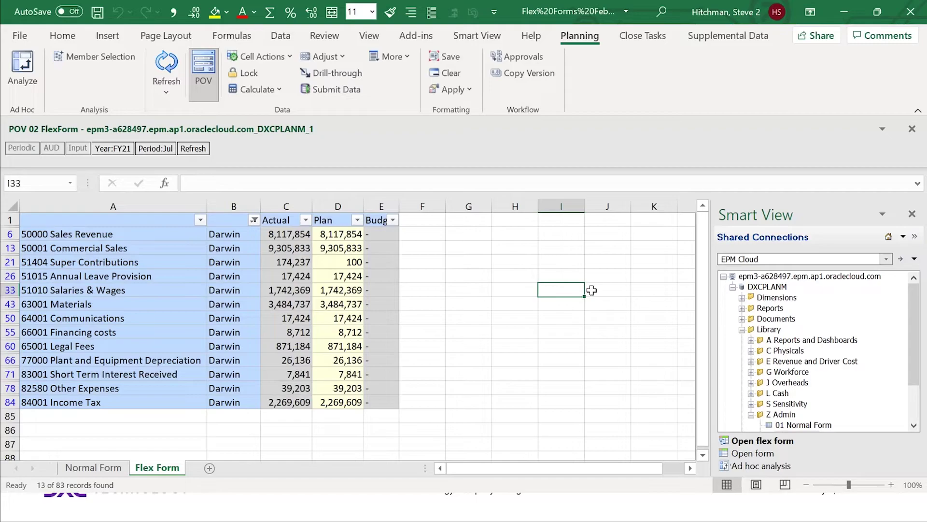